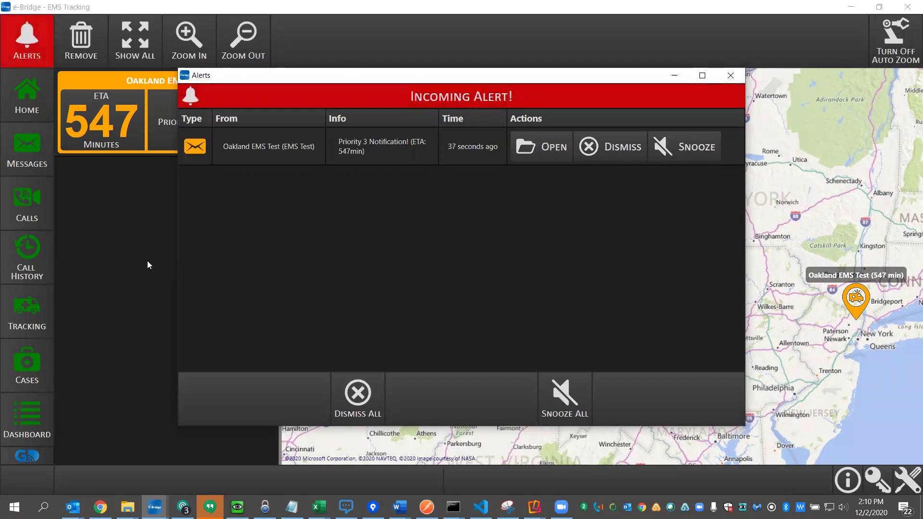
Open the incoming Priority 3 alert from Oakland EMS Test and minimize its message window to view the tracking map.
{"action": "left_click", "coordinate": [542, 147]}
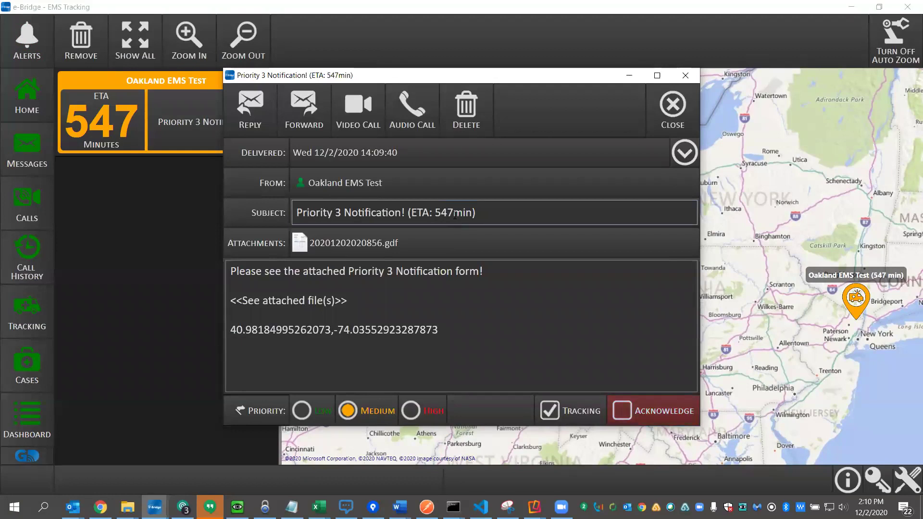
{"action": "left_click", "coordinate": [161, 268]}
{"action": "left_click", "coordinate": [629, 76]}
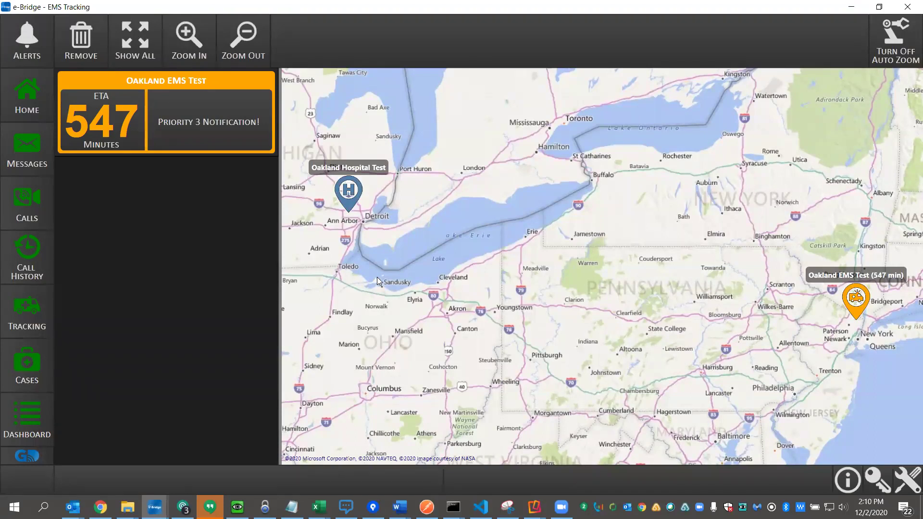
Reopen the notification from the Oakland EMS Test ambulance, view its attached form 20201202020856.gdf, and acknowledge the message.
{"action": "left_click", "coordinate": [192, 97]}
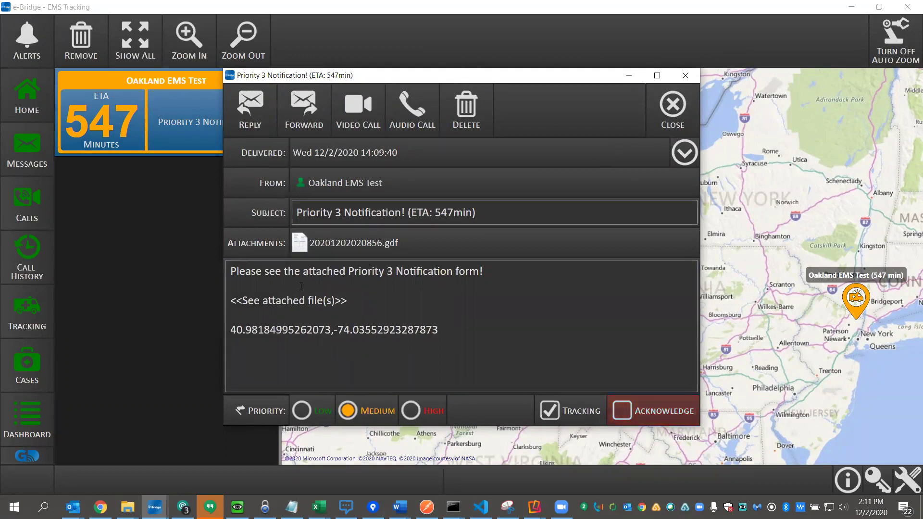
{"action": "left_click", "coordinate": [306, 244]}
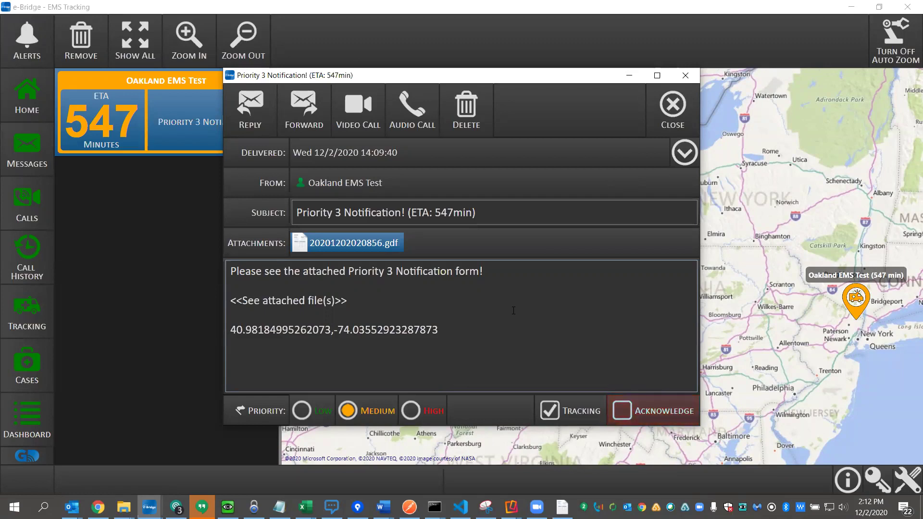
{"action": "left_click", "coordinate": [643, 413]}
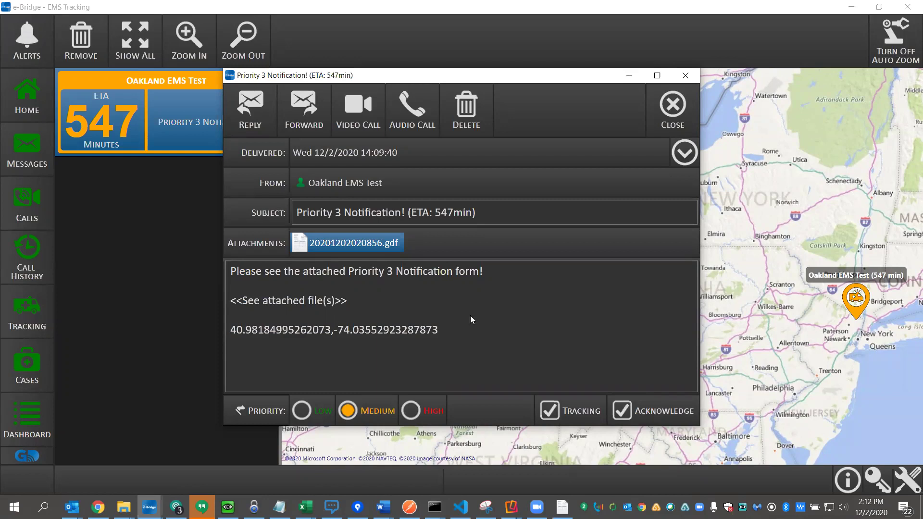
Start a reply to the Priority 3 notification with placeholder text and discard the draft.
{"action": "left_click", "coordinate": [250, 121]}
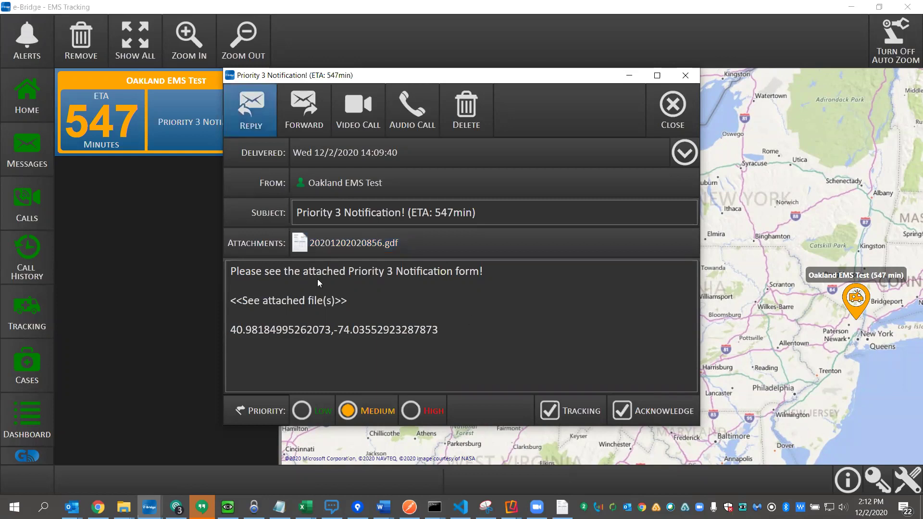
{"action": "type", "text": "ggjgkjgkjgjgkhjgj"}
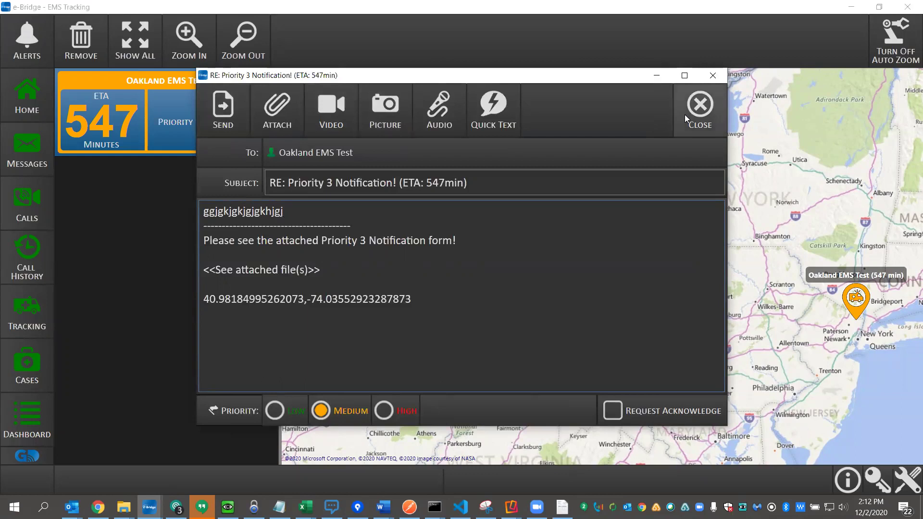
{"action": "left_click", "coordinate": [687, 118]}
{"action": "left_click", "coordinate": [512, 282]}
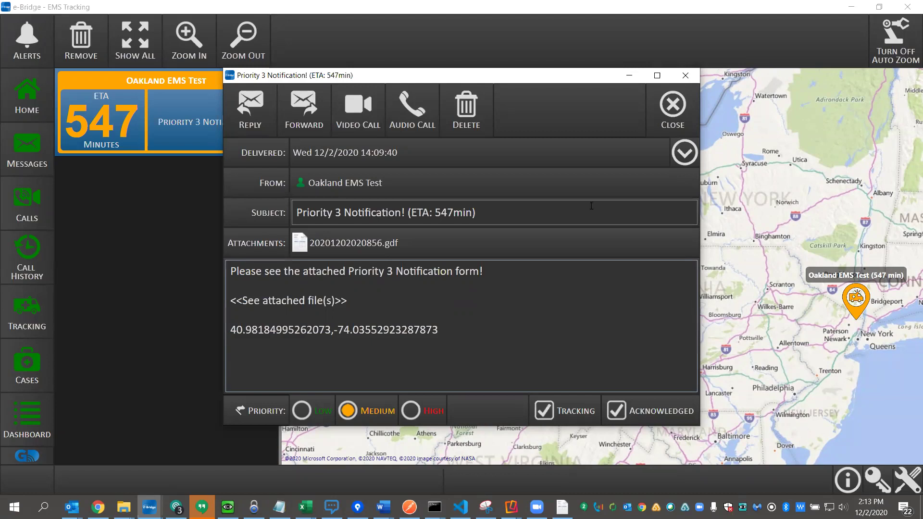
Minimize the message, turn off auto zoom, and examine the area around the Oakland Hospital Test marker at street level on the map.
{"action": "left_click", "coordinate": [629, 75]}
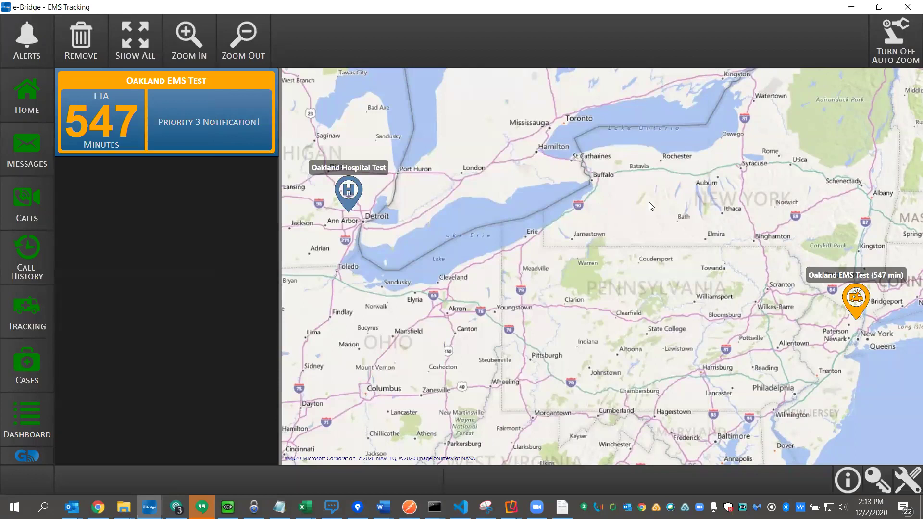
{"action": "left_click", "coordinate": [892, 38]}
{"action": "left_click_drag", "start_coordinate": [358, 215], "coordinate": [418, 258]}
{"action": "scroll", "coordinate": [414, 254], "scroll_direction": "up", "scroll_amount": 1}
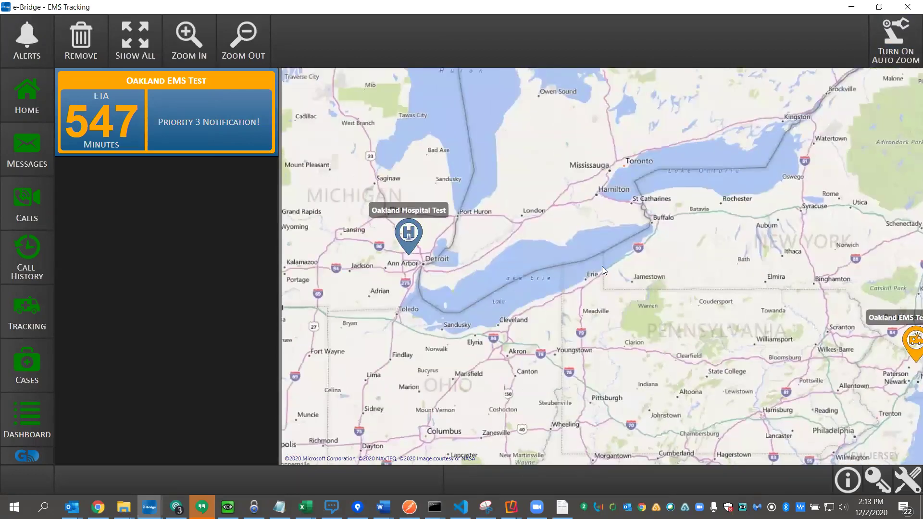
{"action": "scroll", "coordinate": [602, 266], "scroll_direction": "up", "scroll_amount": 3}
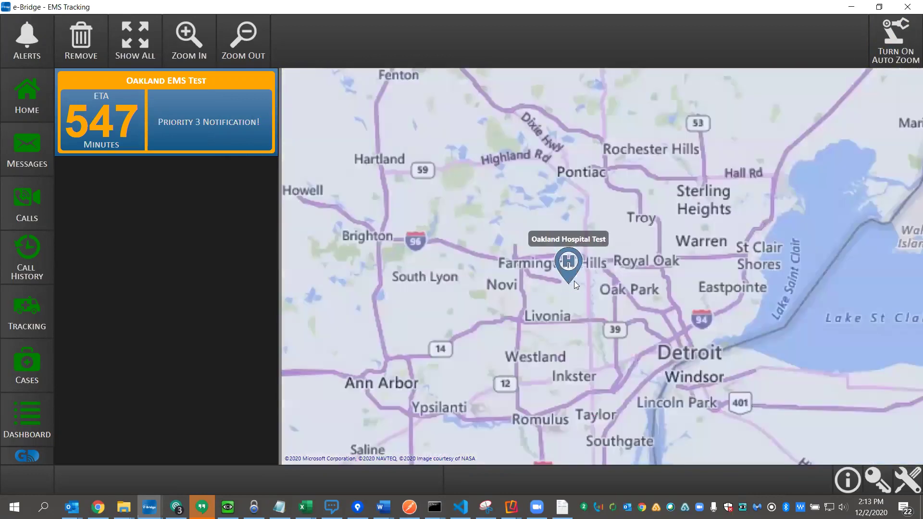
{"action": "scroll", "coordinate": [617, 270], "scroll_direction": "up", "scroll_amount": 1}
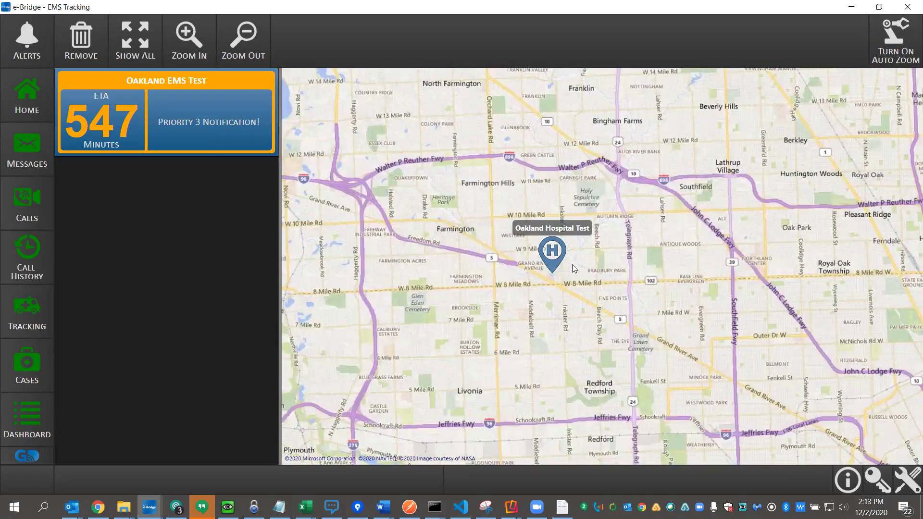
{"action": "scroll", "coordinate": [571, 268], "scroll_direction": "up", "scroll_amount": 2}
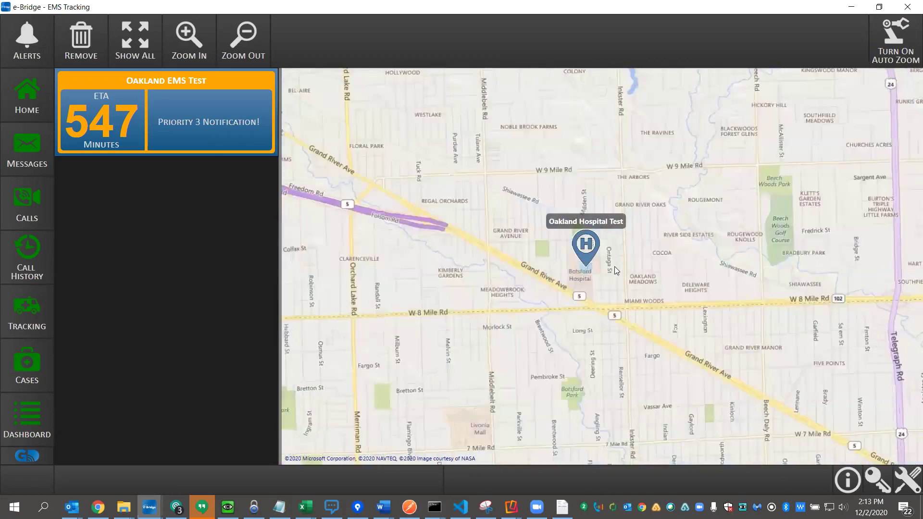
{"action": "scroll", "coordinate": [614, 266], "scroll_direction": "up", "scroll_amount": 1}
{"action": "scroll", "coordinate": [605, 265], "scroll_direction": "up", "scroll_amount": 1}
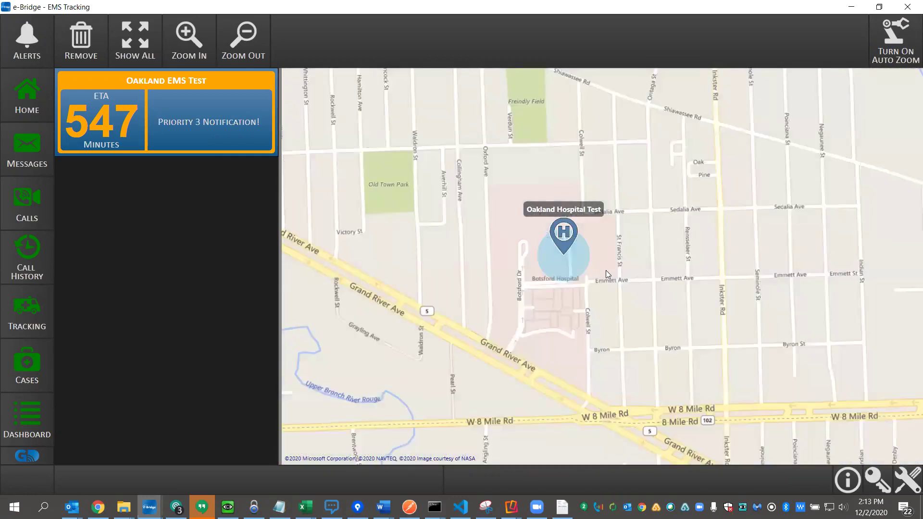
{"action": "left_click_drag", "start_coordinate": [591, 286], "coordinate": [586, 282]}
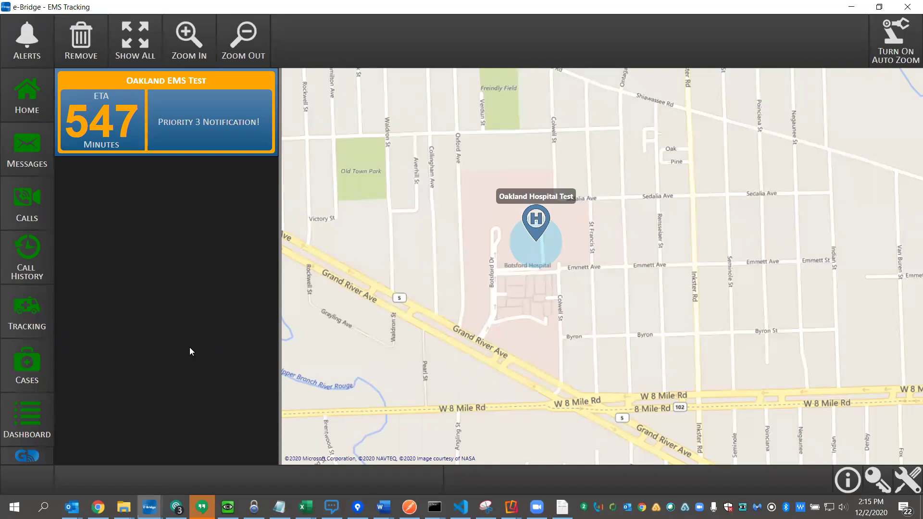
Turn auto zoom back on and remove the Oakland EMS Test ambulance from tracking.
{"action": "left_click", "coordinate": [893, 55]}
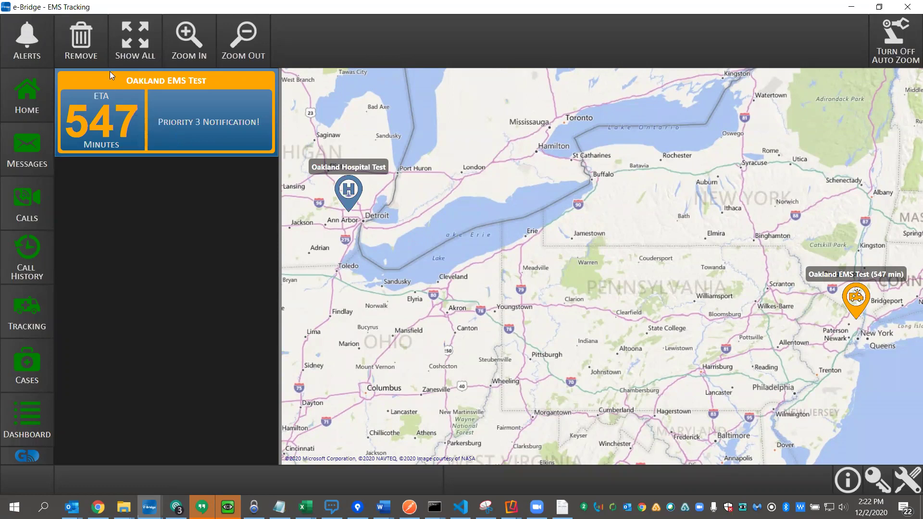
{"action": "left_click", "coordinate": [91, 43]}
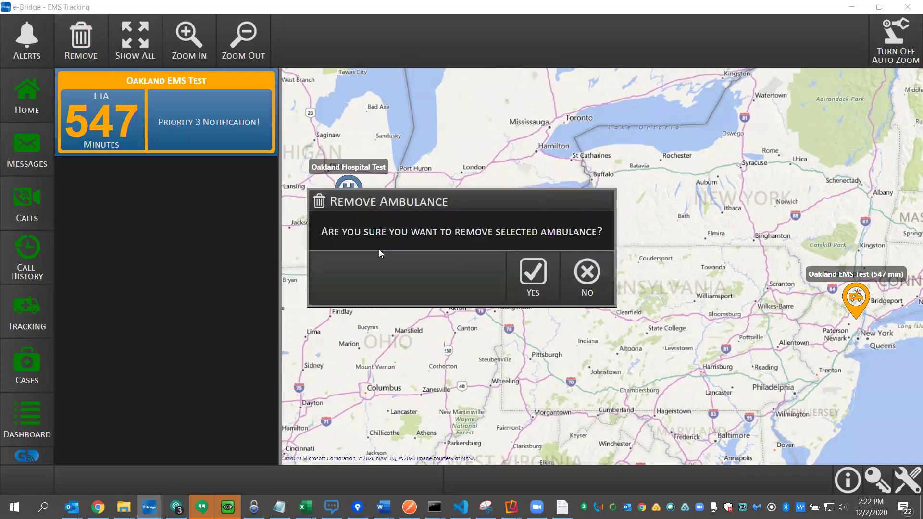
{"action": "left_click", "coordinate": [536, 271]}
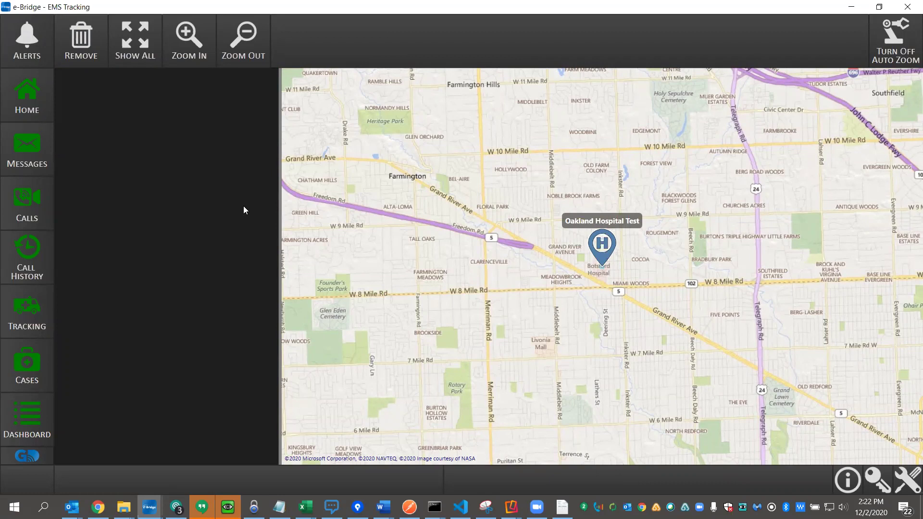
View the attached notification form of the message sent at 12:13 in the message history, and close both the form and the message.
{"action": "left_click", "coordinate": [28, 150]}
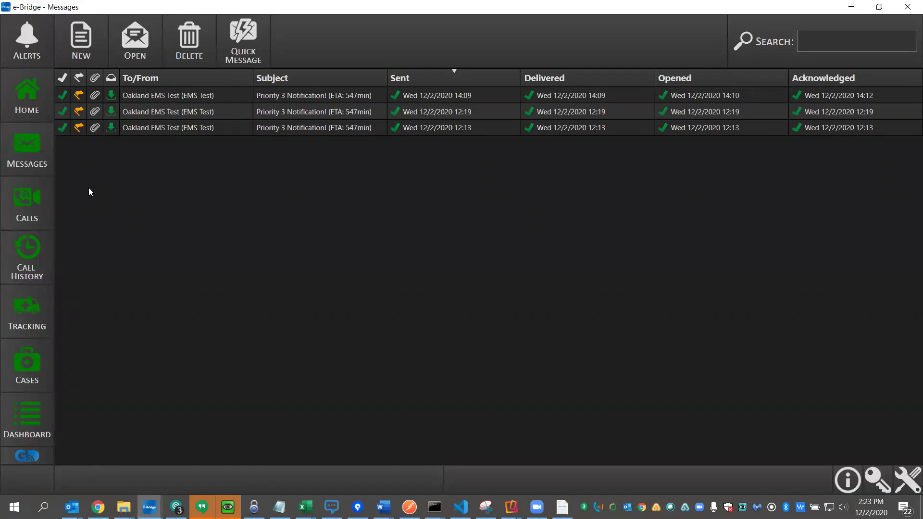
{"action": "left_click", "coordinate": [204, 130]}
{"action": "left_click", "coordinate": [202, 130]}
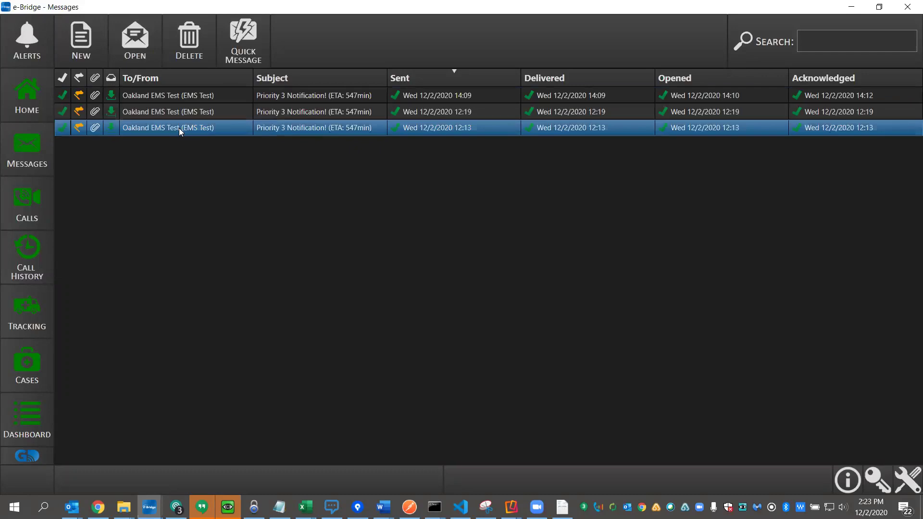
{"action": "double_click", "coordinate": [178, 127]}
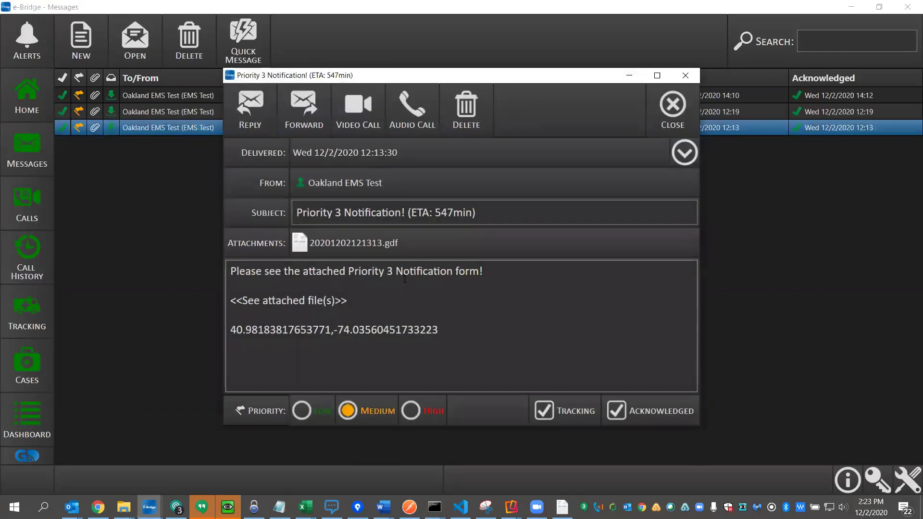
{"action": "left_click", "coordinate": [305, 242]}
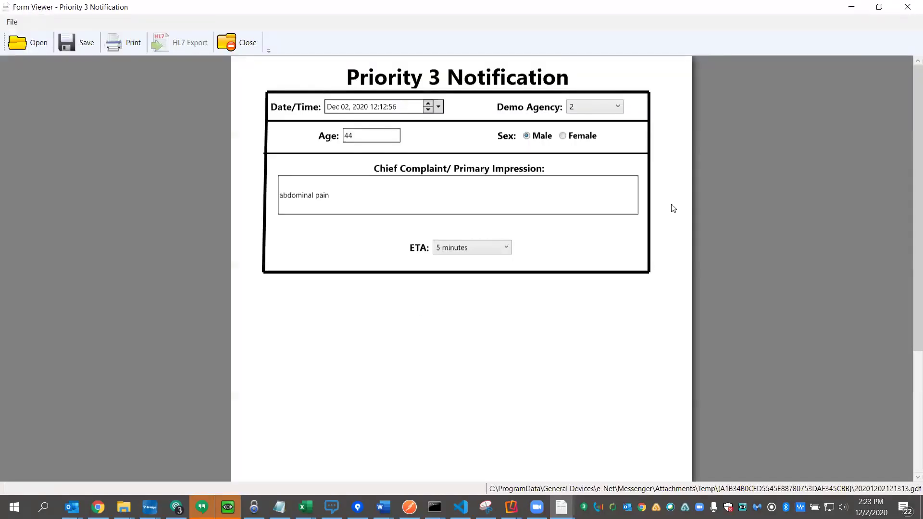
{"action": "left_click", "coordinate": [908, 10]}
{"action": "left_click", "coordinate": [672, 112]}
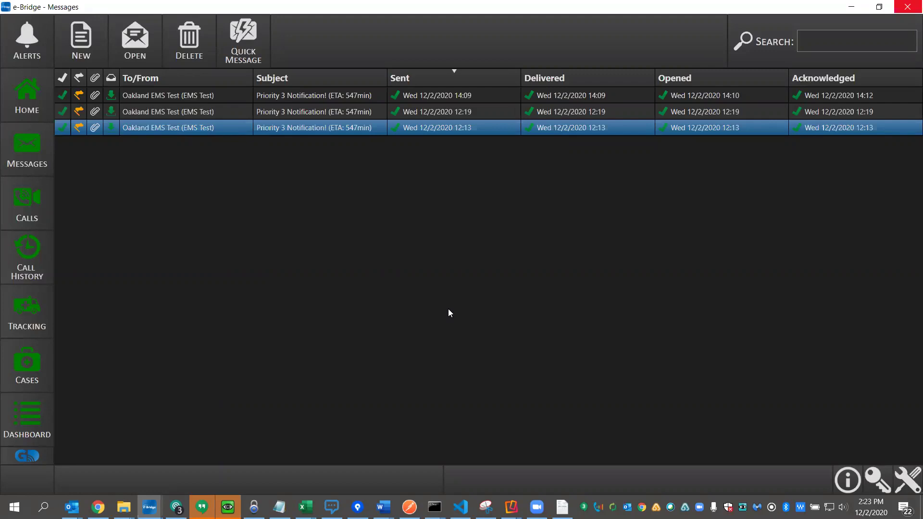
Switch to the mirrored iPad in Reflector, and answer and leave the incoming video call from Oakland EMS Test.
{"action": "left_click", "coordinate": [511, 507]}
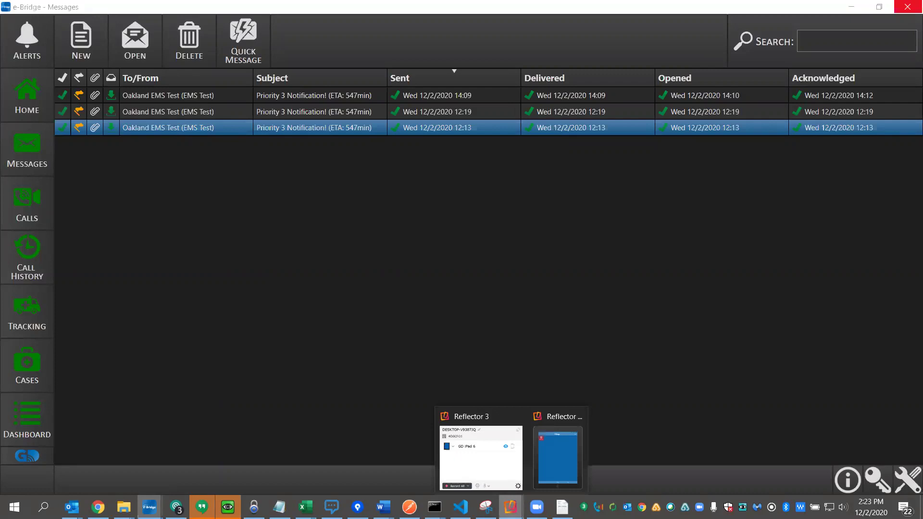
{"action": "left_click", "coordinate": [548, 471]}
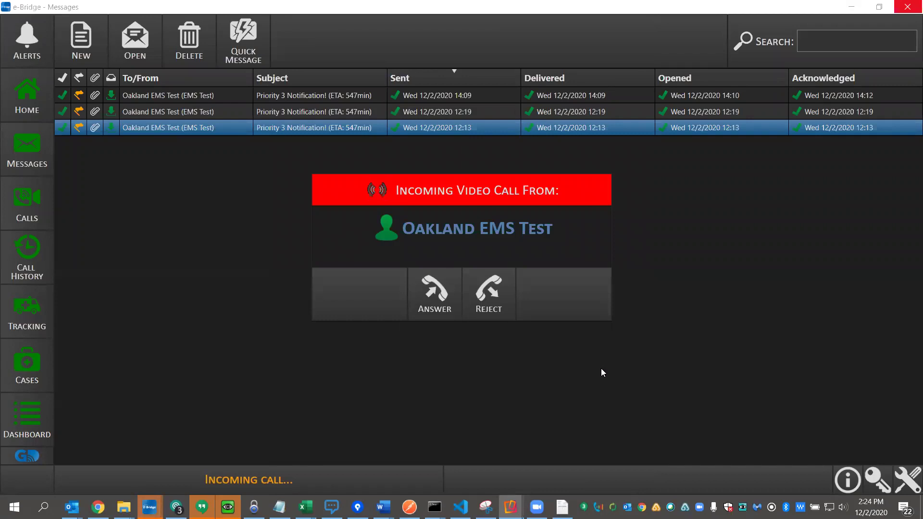
{"action": "left_click", "coordinate": [435, 300]}
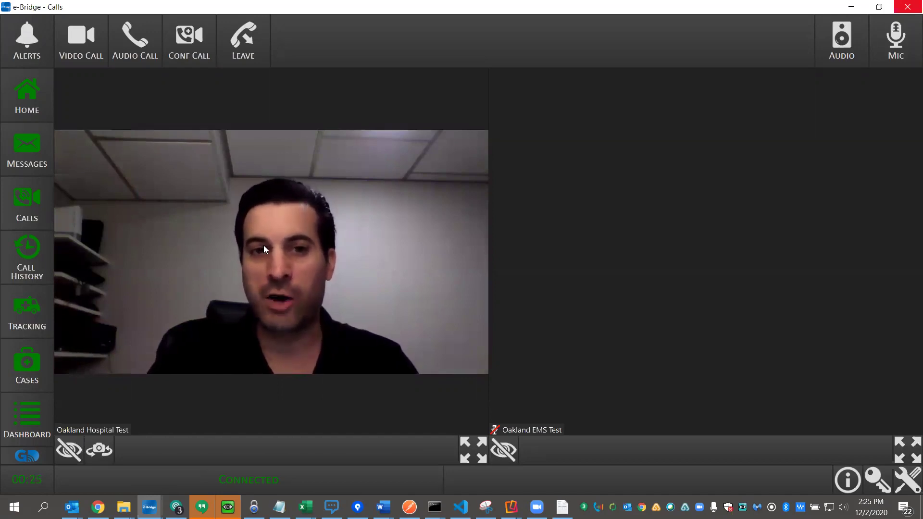
{"action": "left_click", "coordinate": [250, 45]}
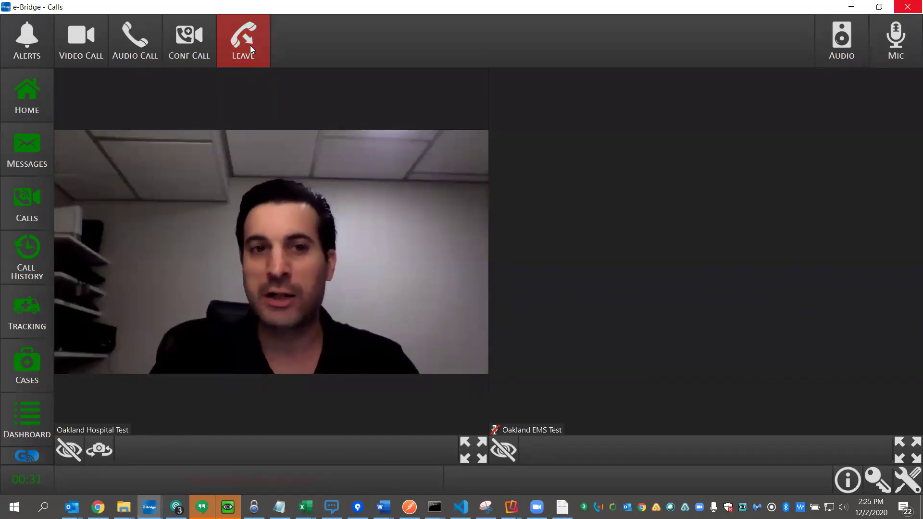
{"action": "left_click", "coordinate": [251, 45]}
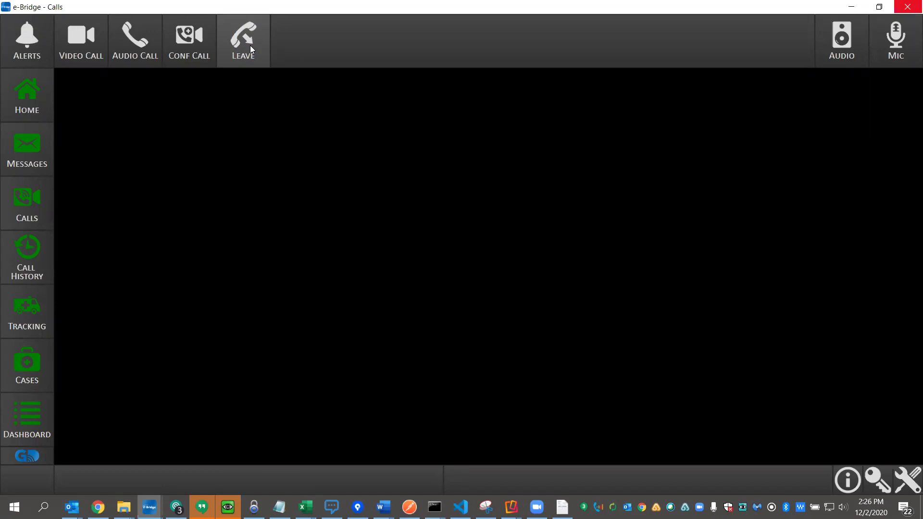
Return to the messages and briefly view the Priority 3 notification sent at 12:13.
{"action": "left_click", "coordinate": [21, 155]}
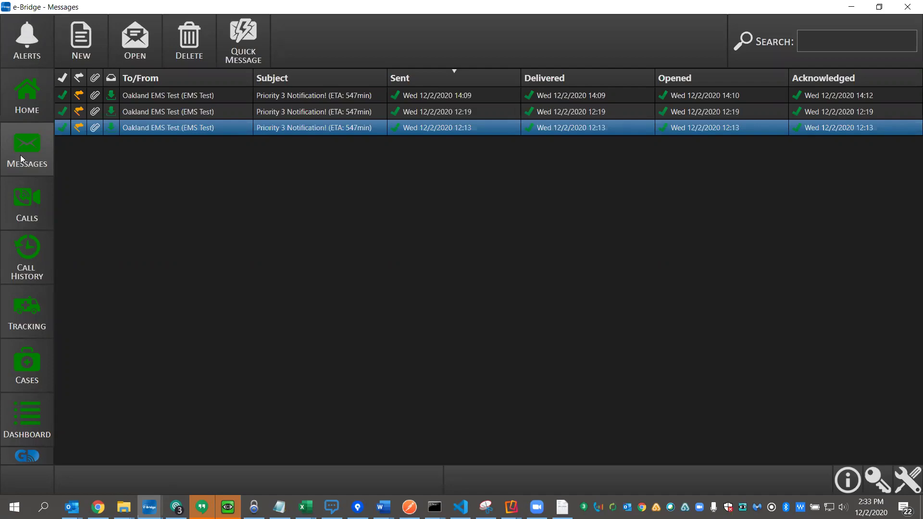
{"action": "double_click", "coordinate": [199, 129]}
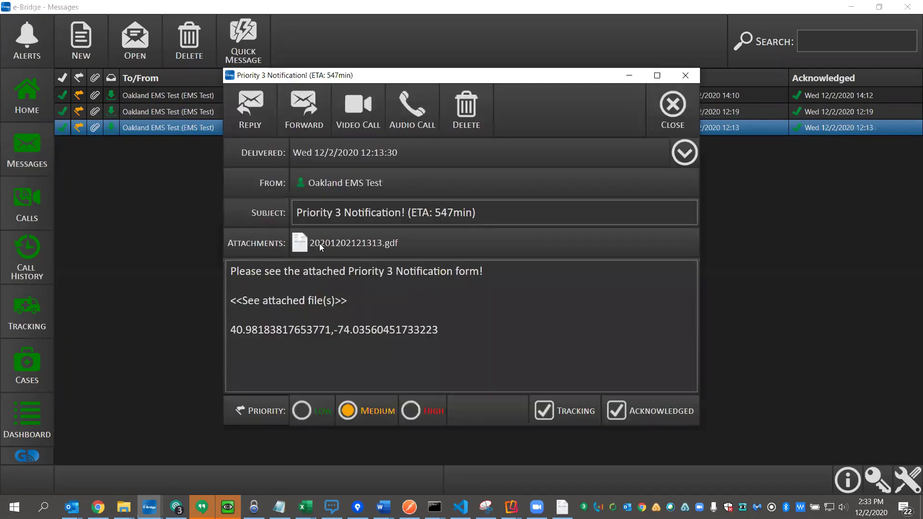
{"action": "left_click", "coordinate": [672, 108]}
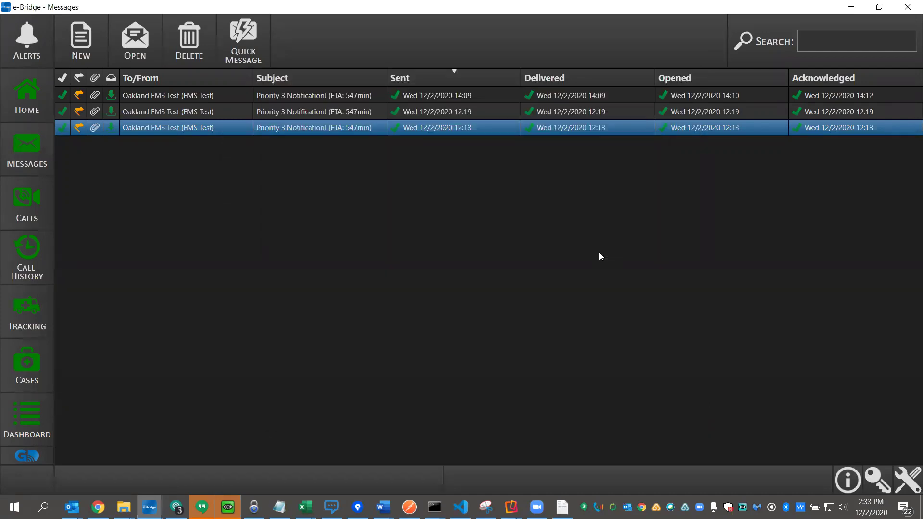
Show the call history with the Oakland EMS Test video call.
{"action": "left_click", "coordinate": [32, 257]}
{"action": "left_click", "coordinate": [324, 98]}
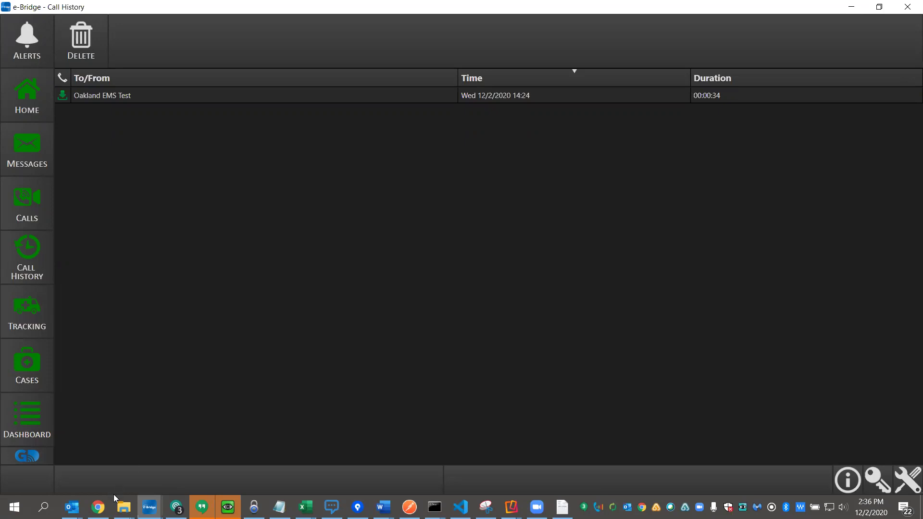
Switch to Chrome and bring up the D-Scribe X login page among the open pages.
{"action": "left_click", "coordinate": [98, 507]}
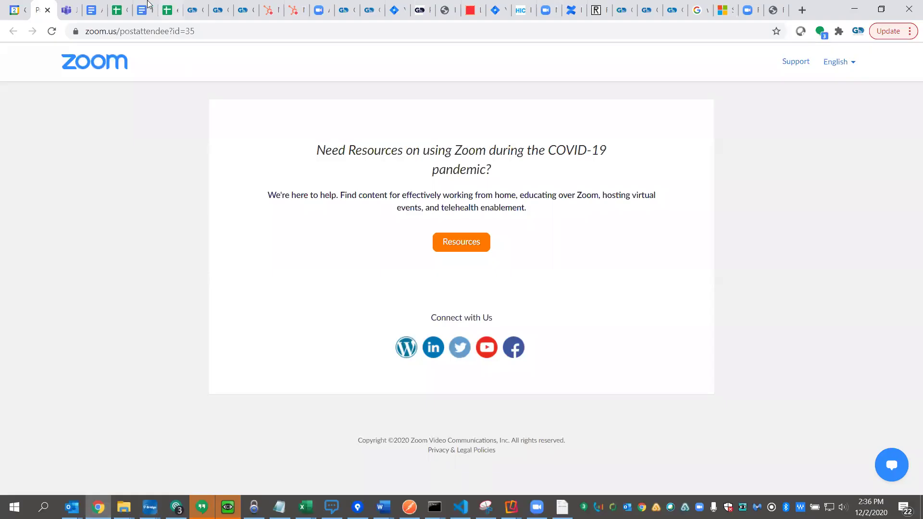
{"action": "left_click", "coordinate": [192, 11]}
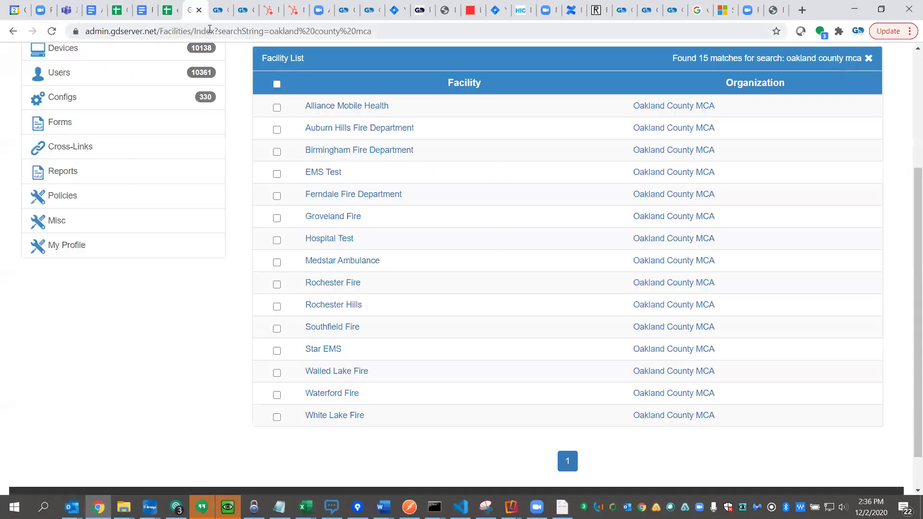
{"action": "left_click", "coordinate": [219, 11]}
{"action": "left_click", "coordinate": [246, 12]}
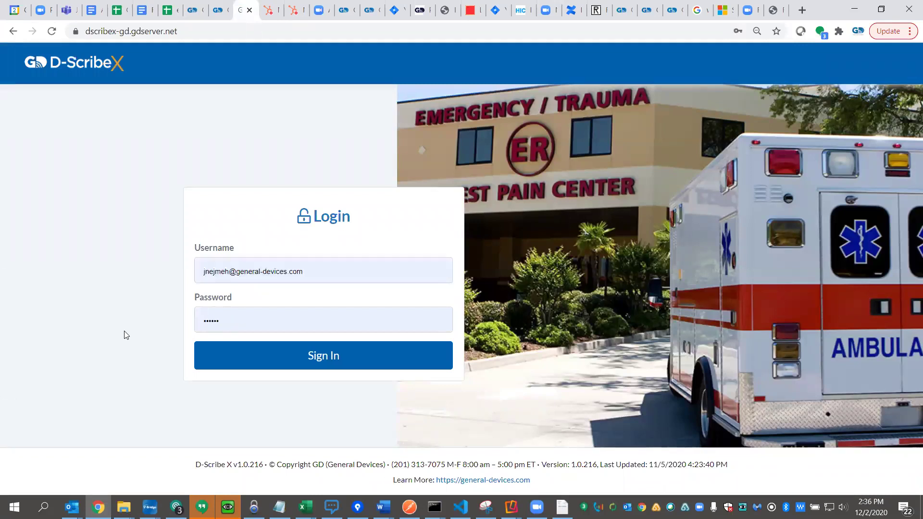
Sign in to D-Scribe X with the saved username and password.
{"action": "left_click", "coordinate": [268, 366]}
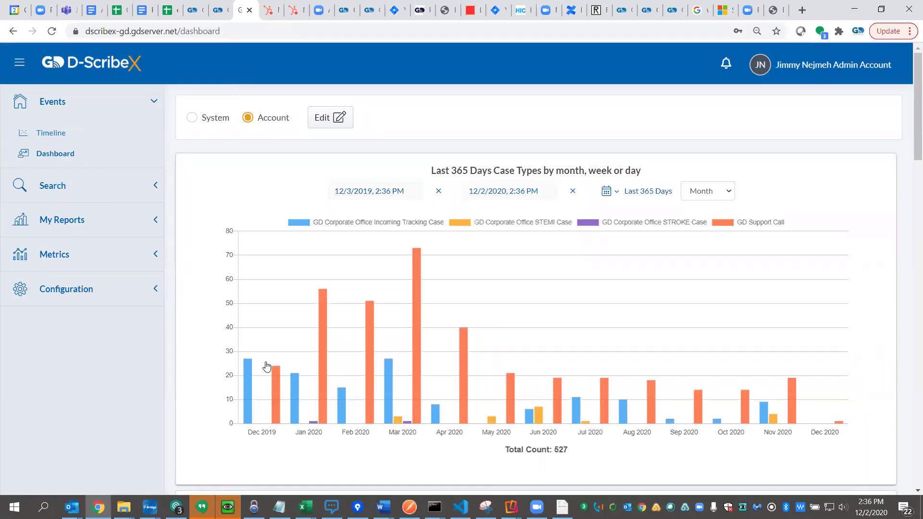
Switch to the Priority 3 notification in e-Bridge, start a video call to its sender, Oakland EMS Test, and leave the call.
{"action": "left_click", "coordinate": [150, 507]}
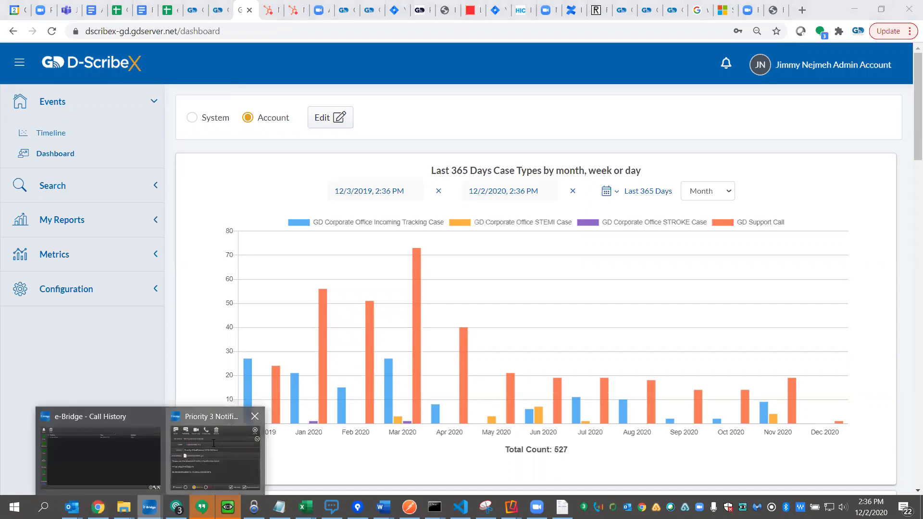
{"action": "left_click", "coordinate": [199, 449]}
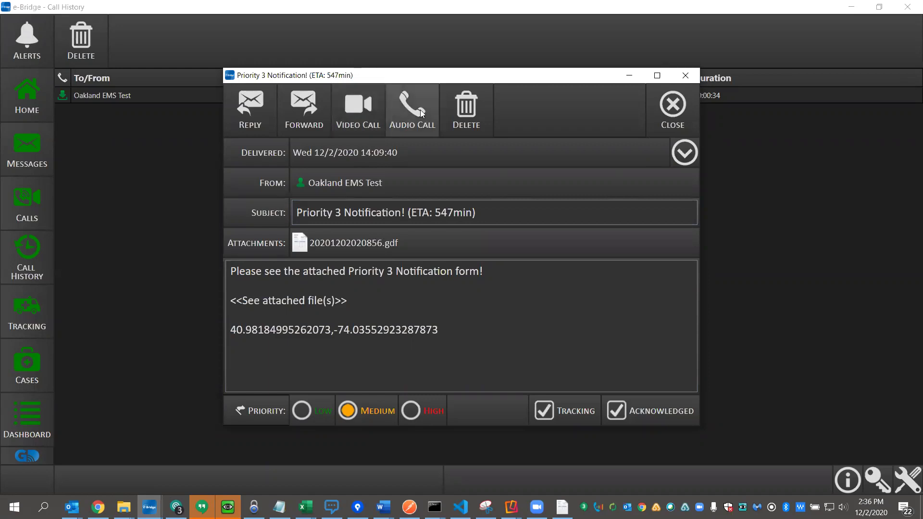
{"action": "left_click", "coordinate": [352, 113]}
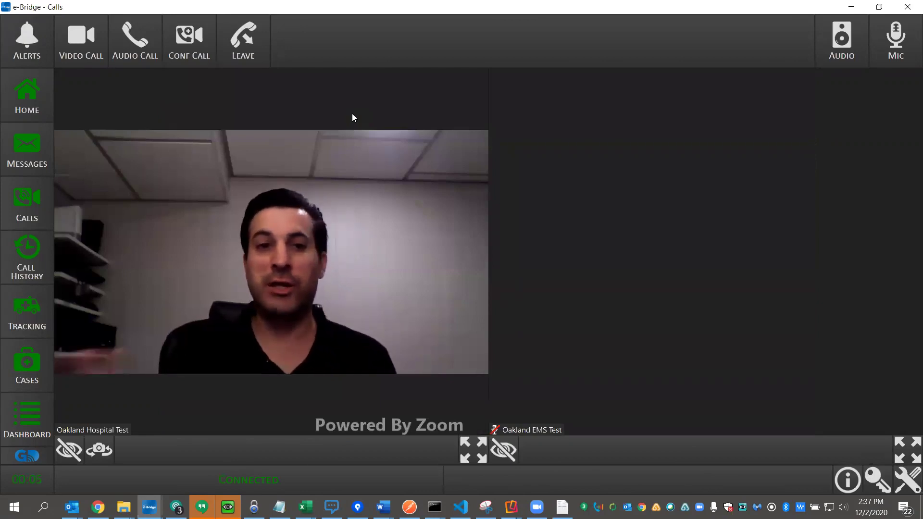
{"action": "left_click", "coordinate": [249, 41]}
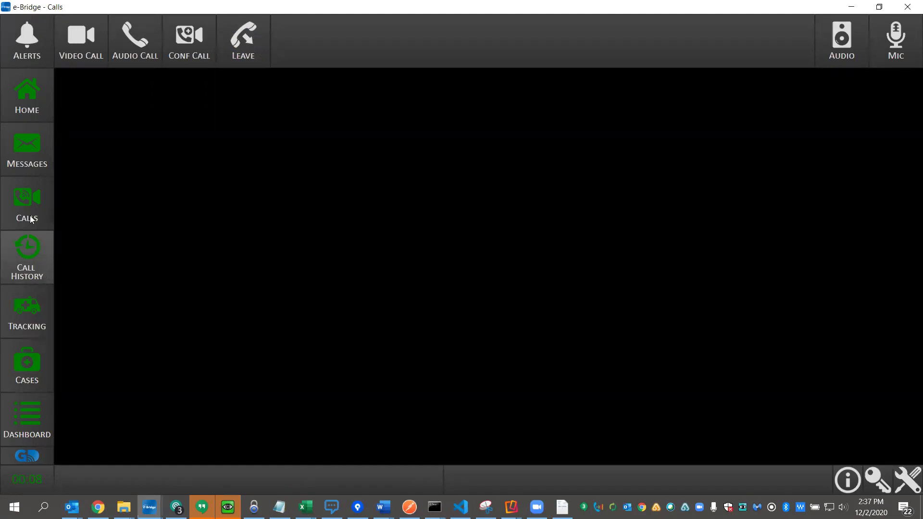
Show the call history and select the 14:37 Oakland EMS Test call.
{"action": "left_click", "coordinate": [27, 262]}
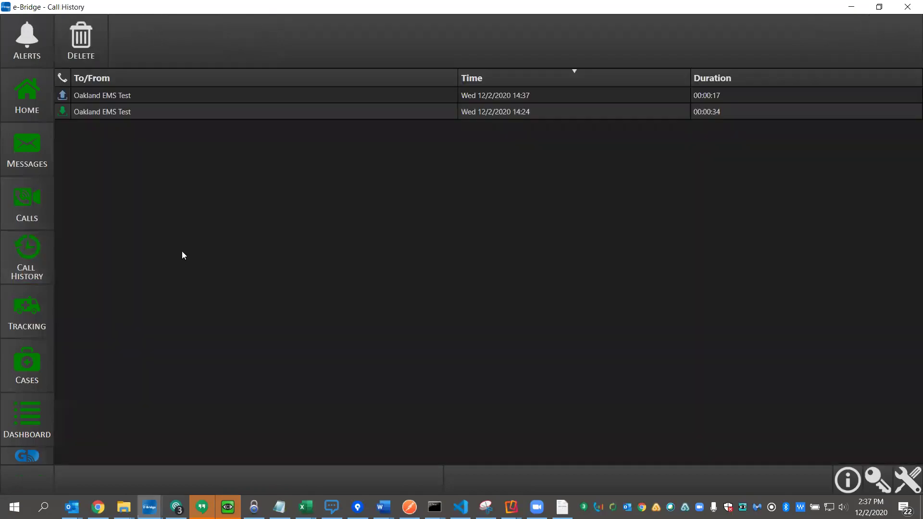
{"action": "left_click", "coordinate": [155, 96]}
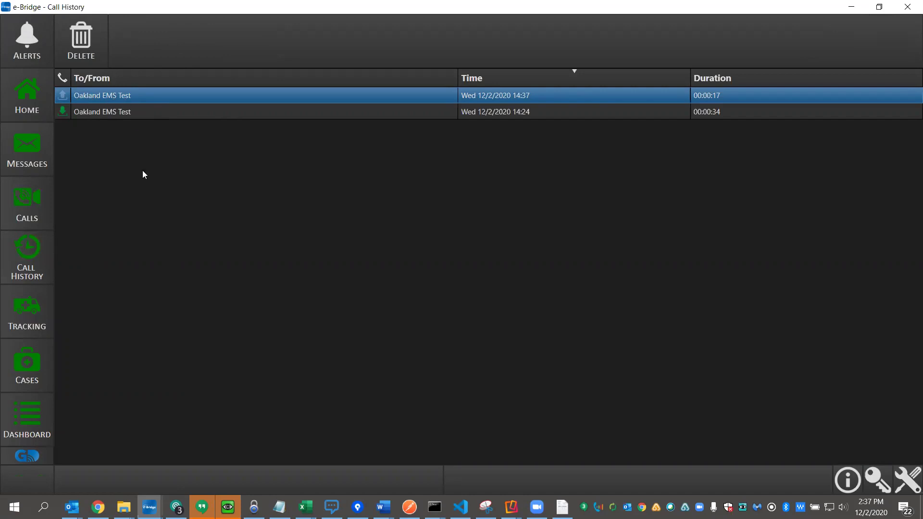
Show the audio call contact list in the calls screen, dismiss it and return to the call history.
{"action": "left_click", "coordinate": [23, 202]}
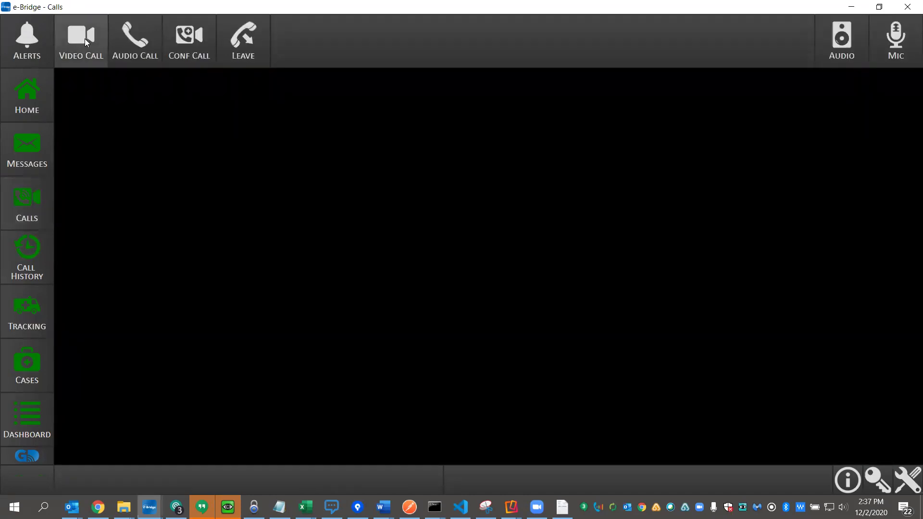
{"action": "left_click", "coordinate": [127, 41]}
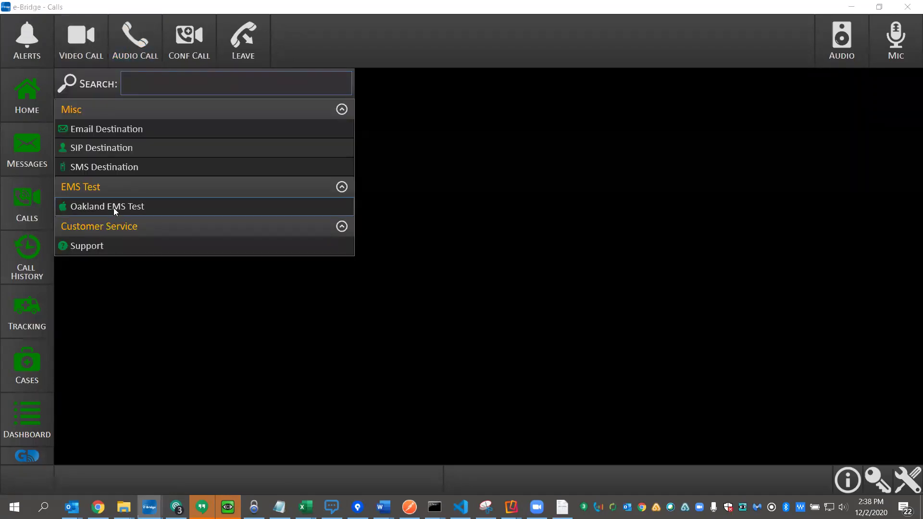
{"action": "left_click", "coordinate": [416, 44]}
{"action": "left_click", "coordinate": [28, 257]}
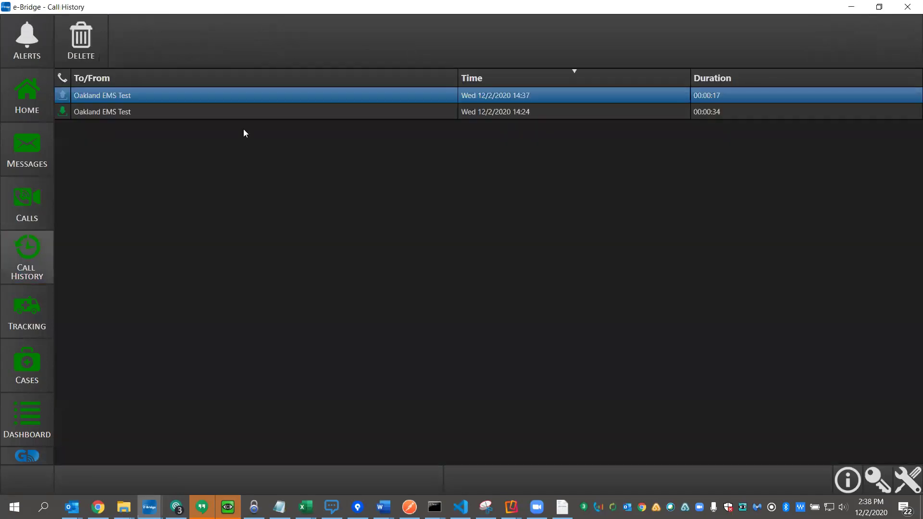
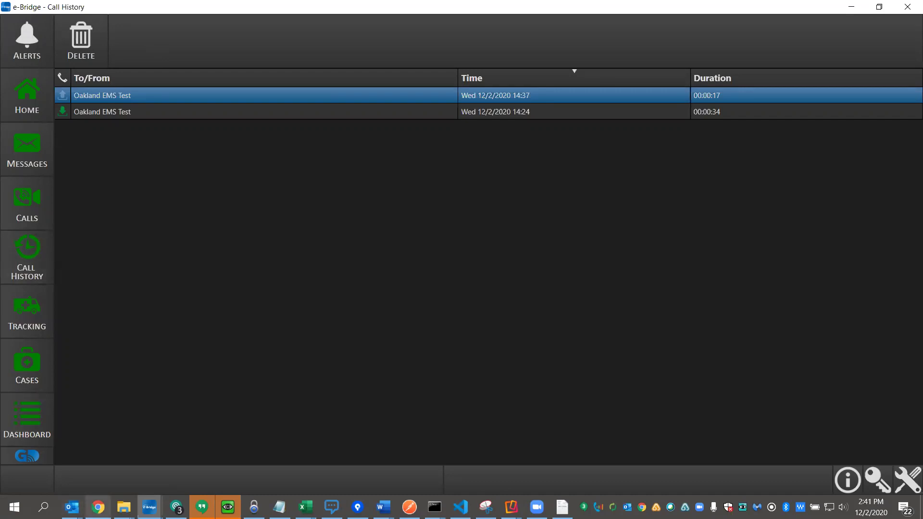
Switch to Chrome, log out of D-Scribe X and sign back in with the saved credentials.
{"action": "left_click", "coordinate": [98, 507]}
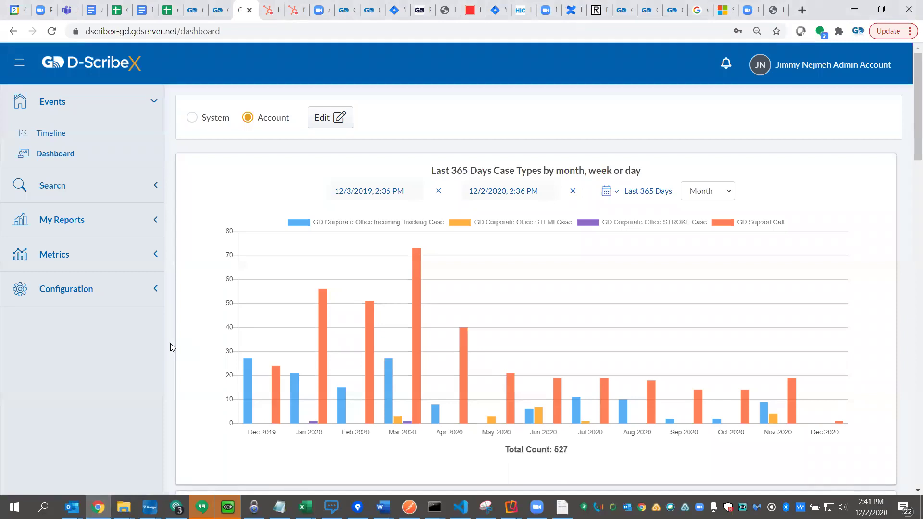
{"action": "left_click", "coordinate": [764, 66]}
{"action": "left_click", "coordinate": [814, 124]}
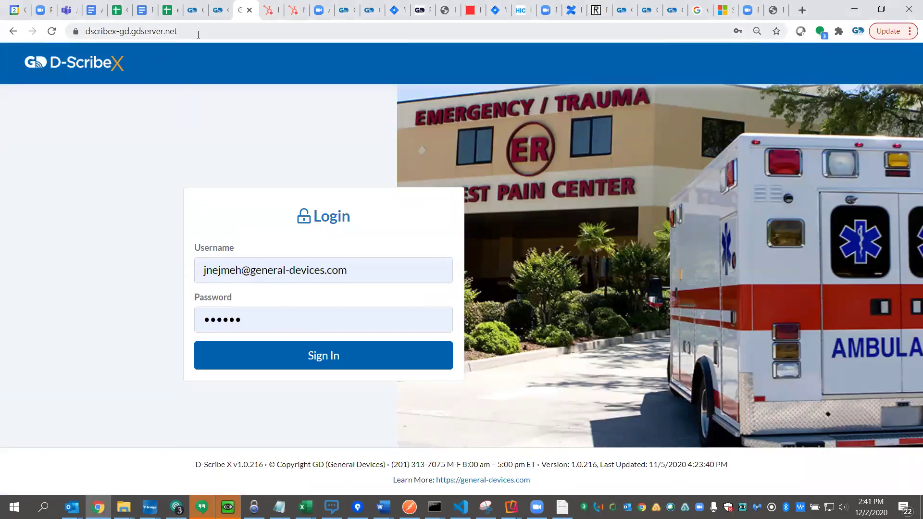
{"action": "left_click", "coordinate": [326, 360]}
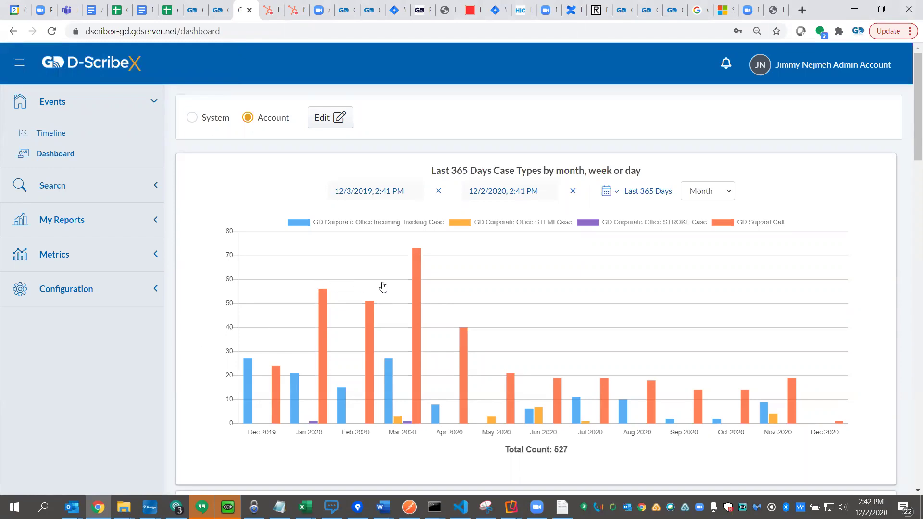
Look through the dashboard's recent cases and the Average Time to Work chart.
{"action": "scroll", "coordinate": [382, 287], "scroll_direction": "down", "scroll_amount": 12}
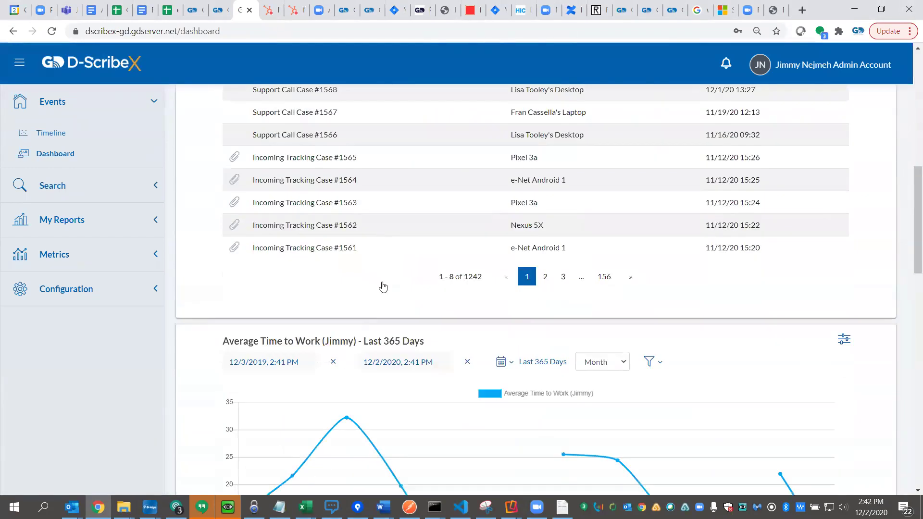
{"action": "scroll", "coordinate": [382, 287], "scroll_direction": "up", "scroll_amount": 3}
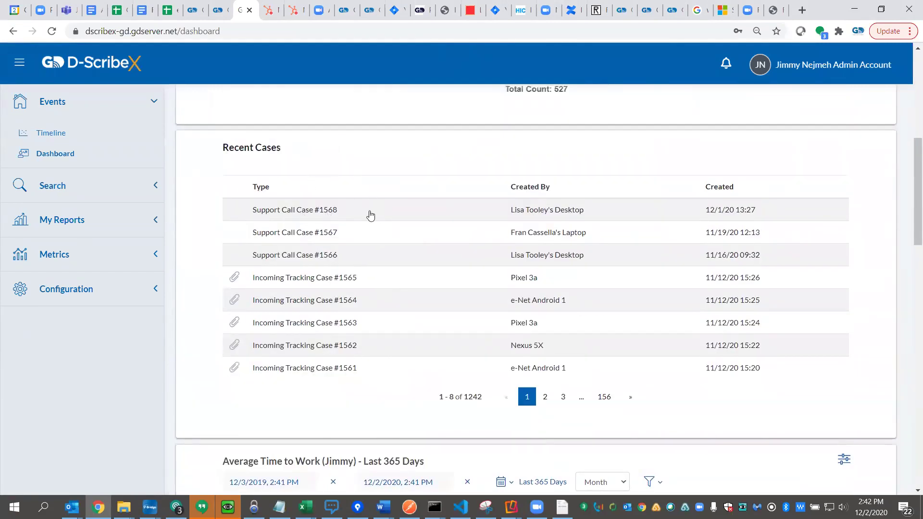
{"action": "scroll", "coordinate": [344, 264], "scroll_direction": "down", "scroll_amount": 5}
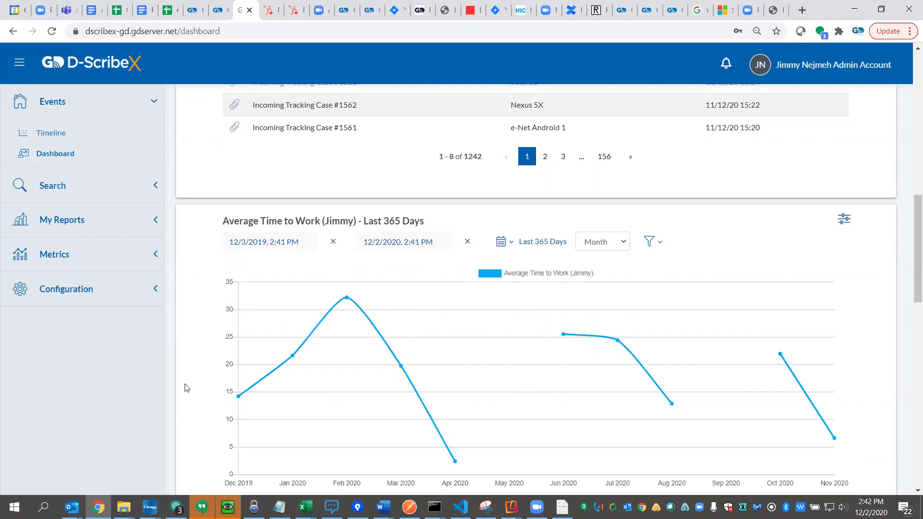
Show the message search and view the details of the Ambulance inbound message sent 11/30/20 at 17:45.
{"action": "left_click", "coordinate": [58, 188]}
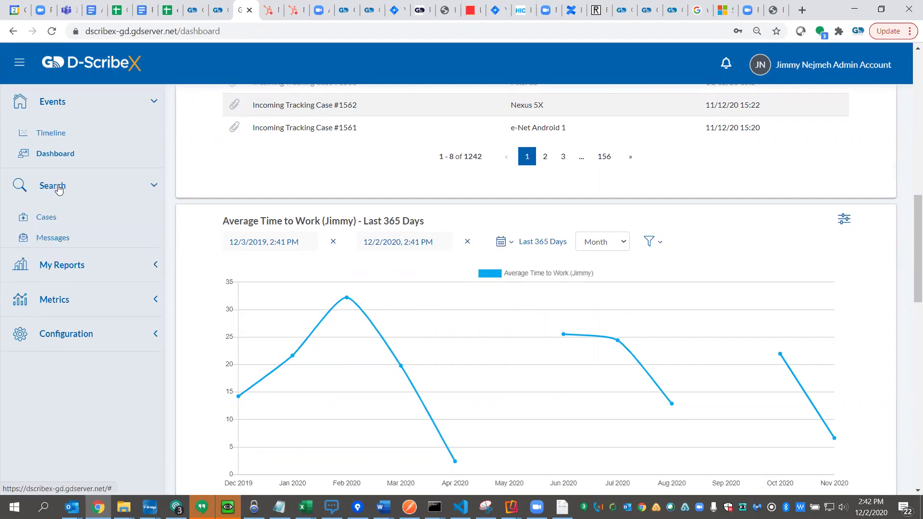
{"action": "left_click", "coordinate": [46, 238]}
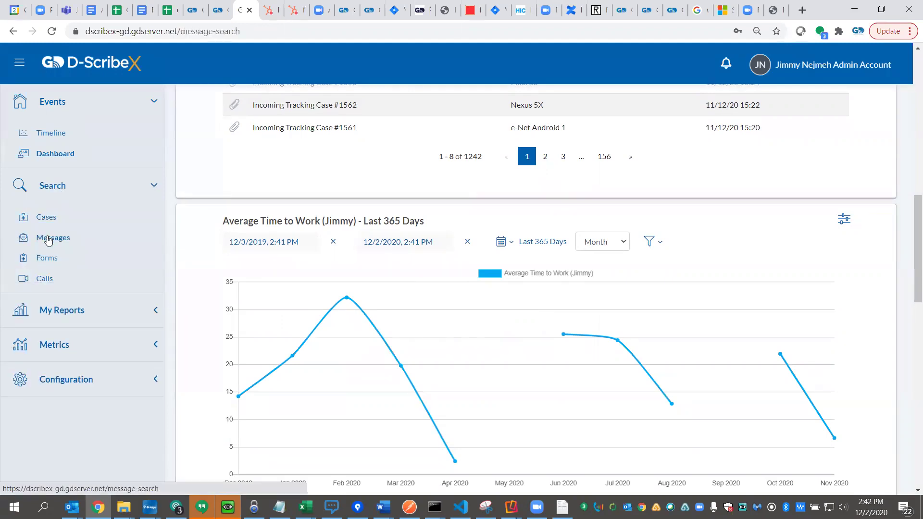
{"action": "scroll", "coordinate": [163, 290], "scroll_direction": "down", "scroll_amount": 3}
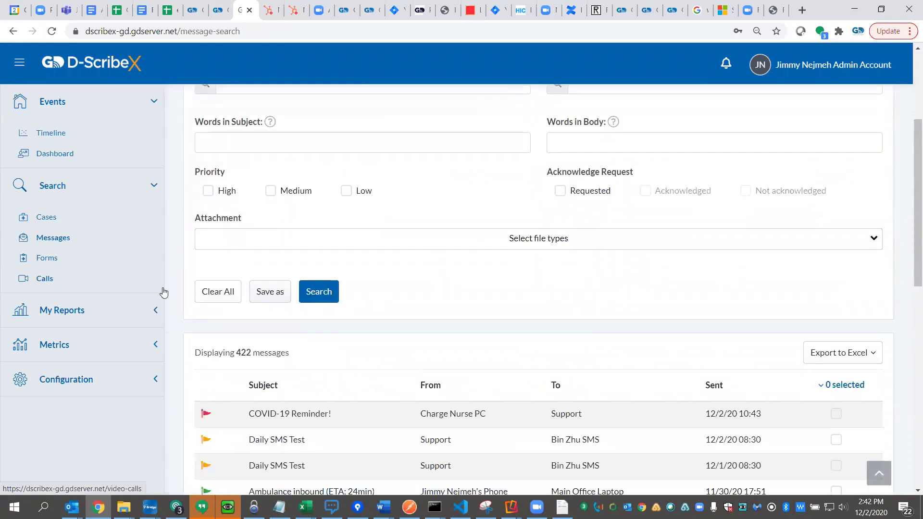
{"action": "scroll", "coordinate": [164, 292], "scroll_direction": "down", "scroll_amount": 2}
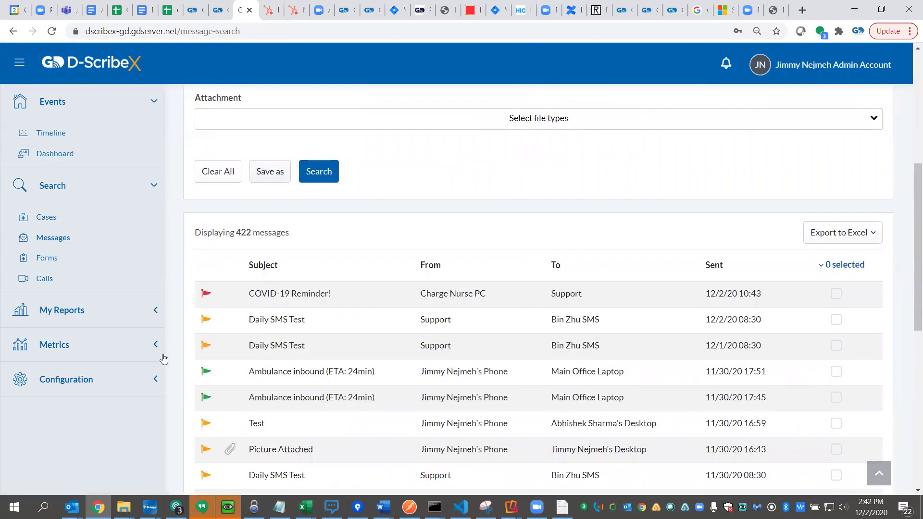
{"action": "scroll", "coordinate": [164, 350], "scroll_direction": "down", "scroll_amount": 1}
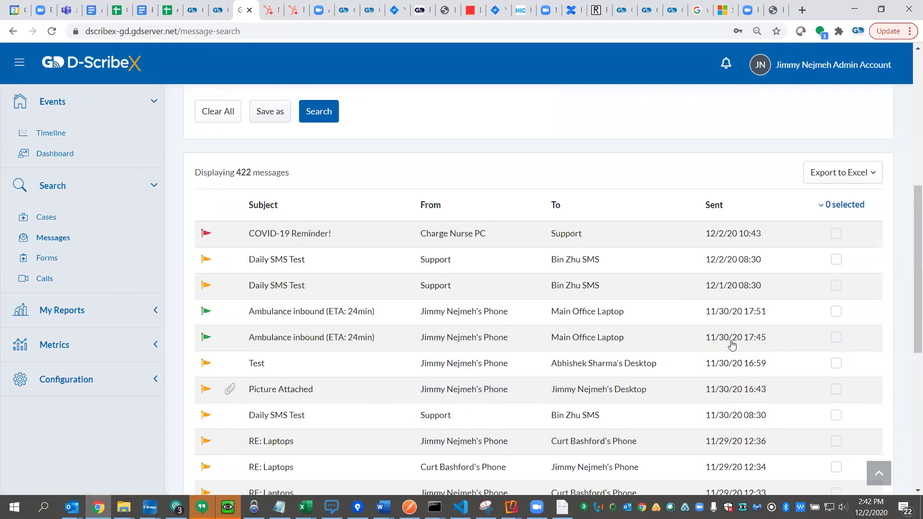
{"action": "left_click", "coordinate": [347, 337]}
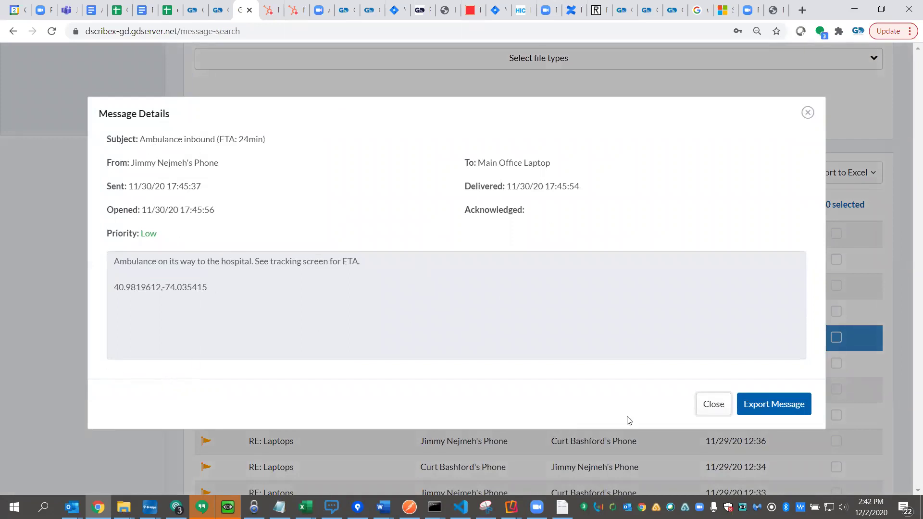
{"action": "left_click", "coordinate": [712, 406]}
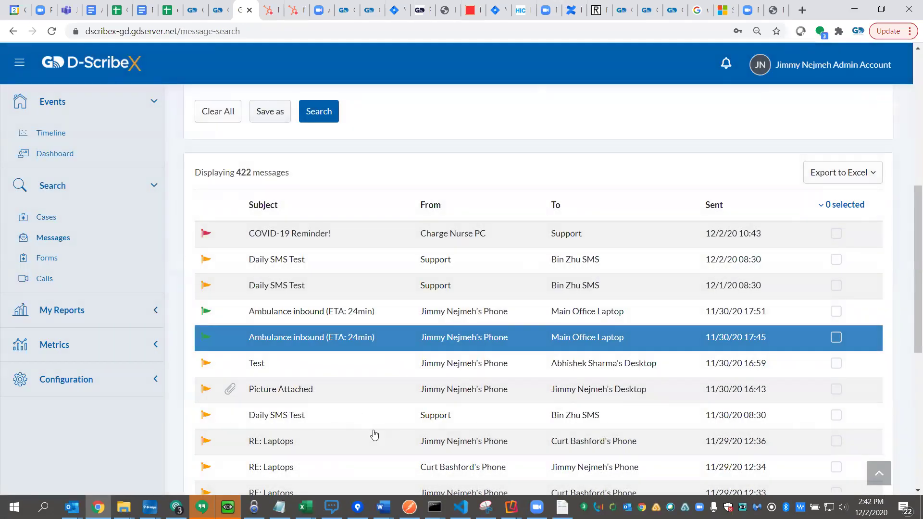
View the Picture Attached message of 11/30/20 16:43 and its attached 12-lead report image, and close both.
{"action": "left_click", "coordinate": [321, 391]}
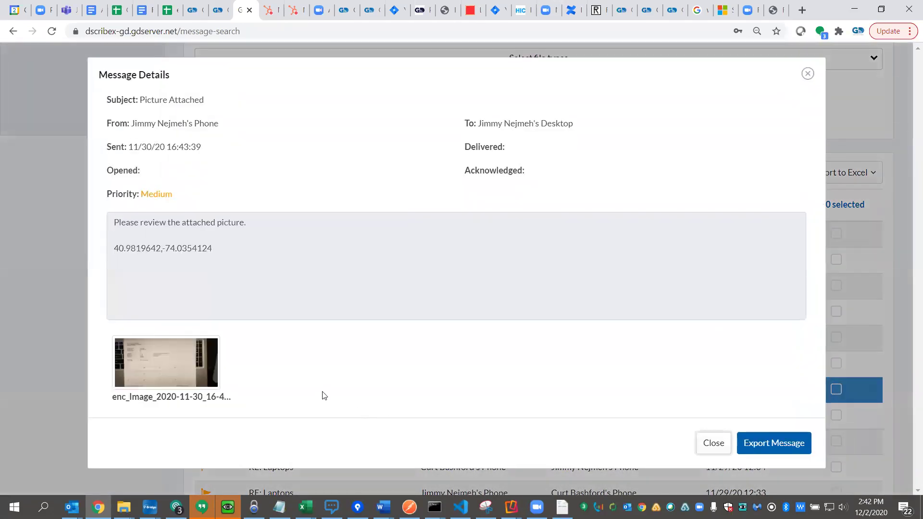
{"action": "left_click", "coordinate": [161, 365]}
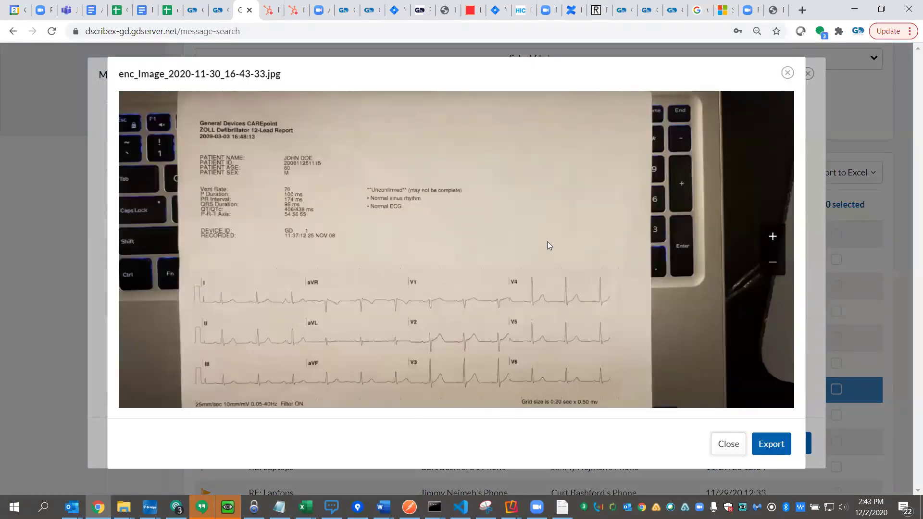
{"action": "left_click", "coordinate": [729, 445]}
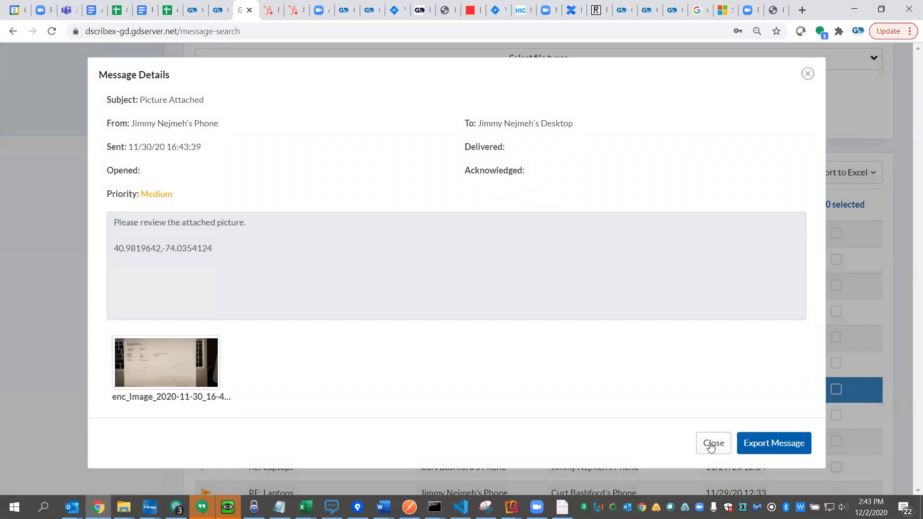
{"action": "left_click", "coordinate": [711, 445]}
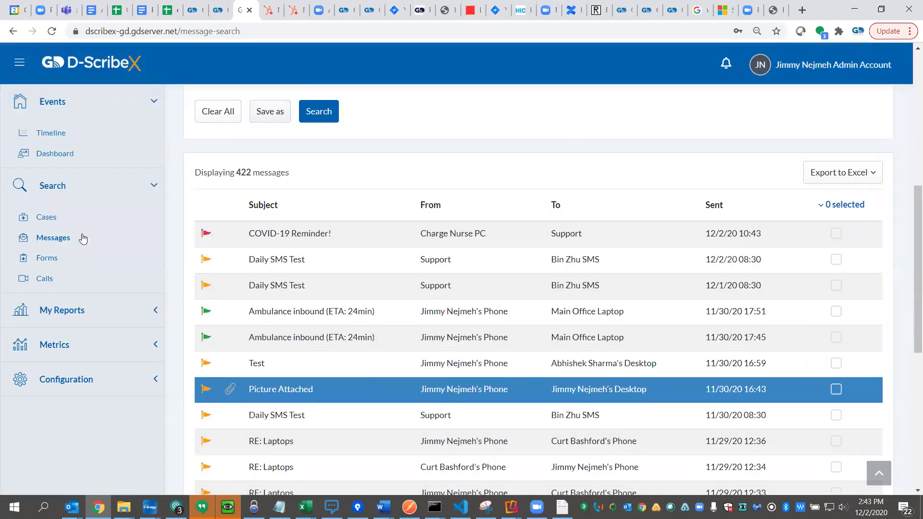
Show the call search, play and pause the recording of the 11/30/20 14:27 call, and close it.
{"action": "left_click", "coordinate": [45, 279]}
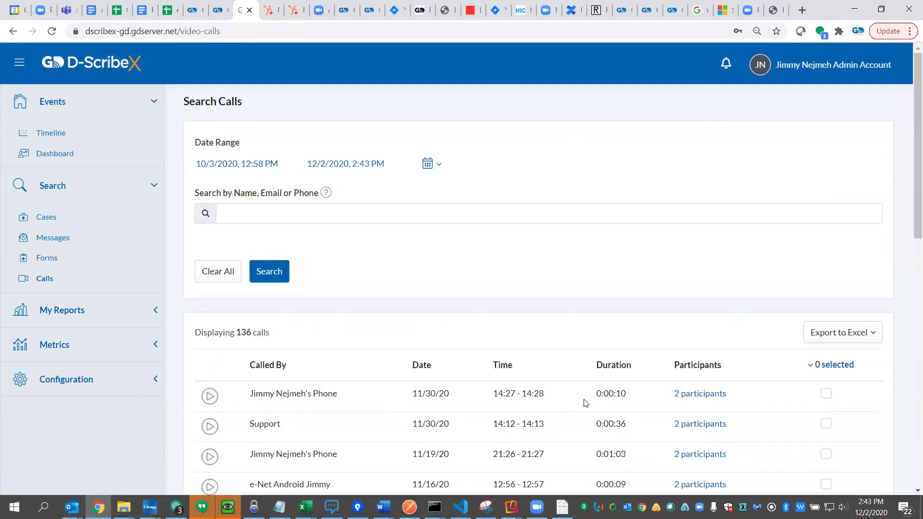
{"action": "left_click", "coordinate": [211, 397]}
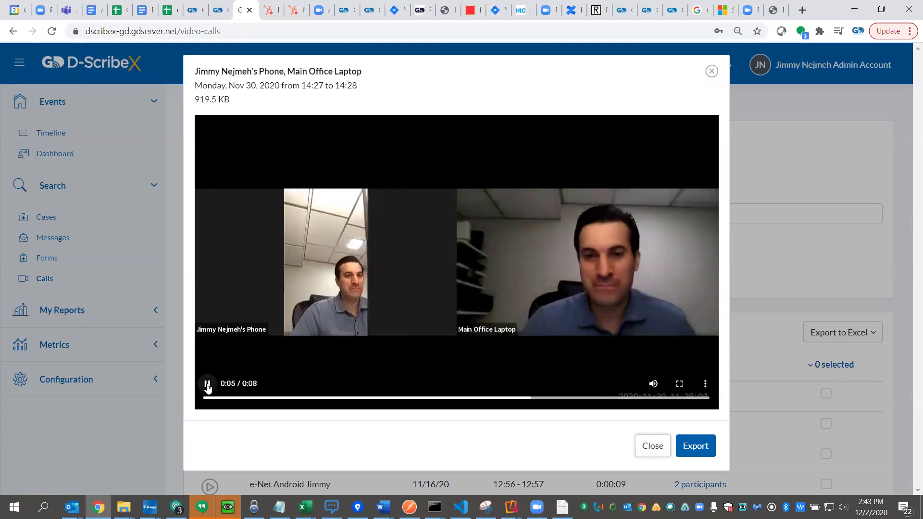
{"action": "left_click", "coordinate": [207, 385]}
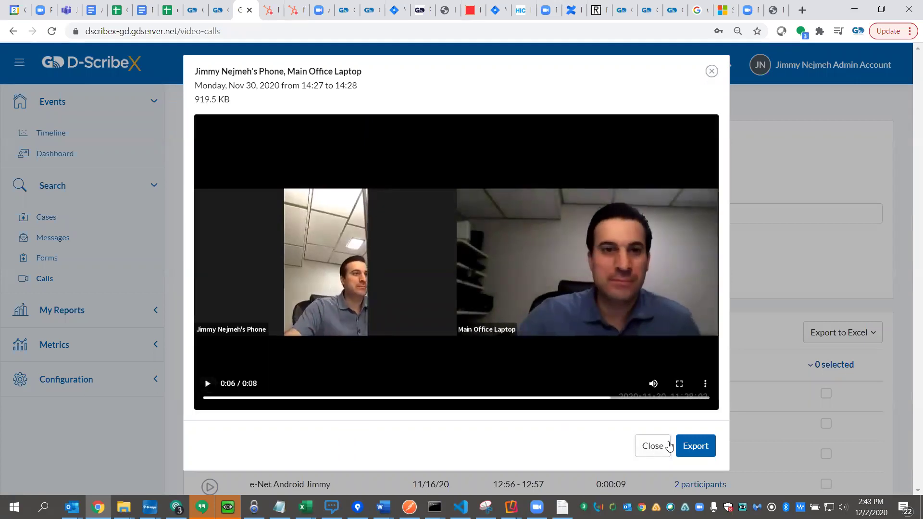
{"action": "left_click", "coordinate": [642, 442]}
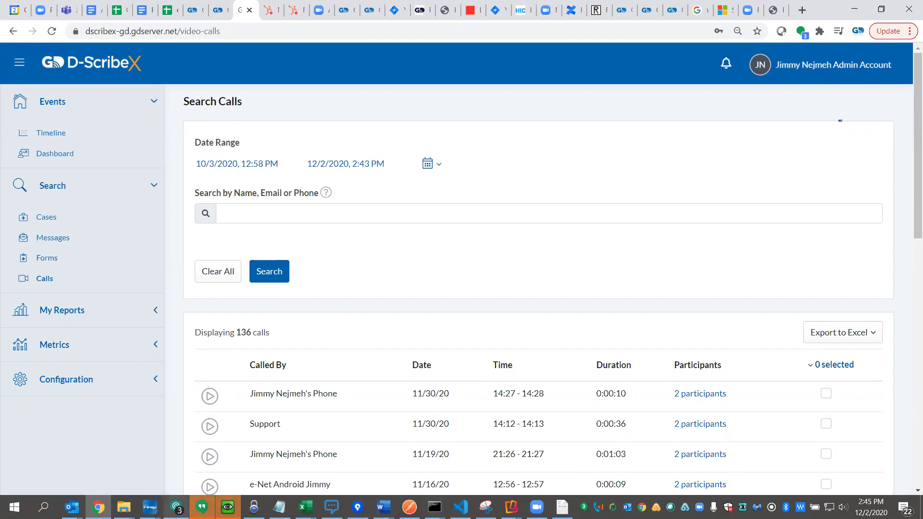
Switch back to the e-Bridge call history window.
{"action": "mouse_move", "coordinate": [150, 507]}
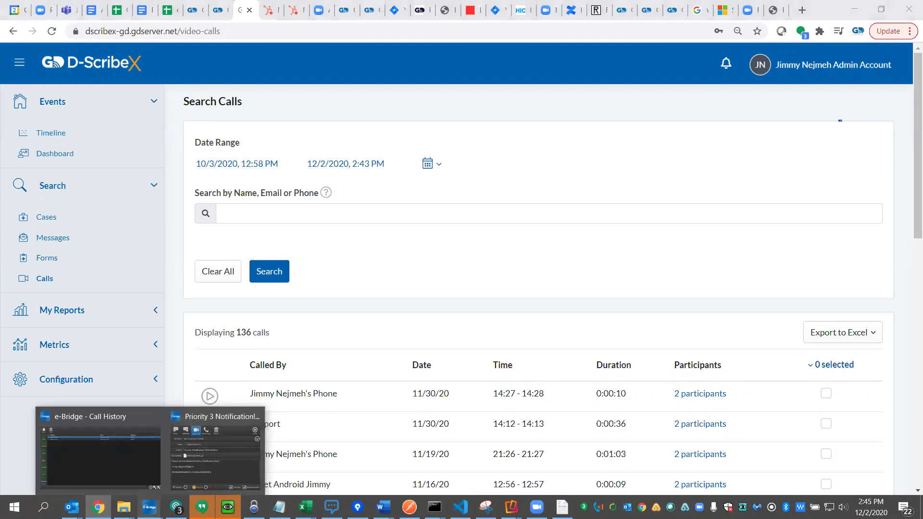
{"action": "left_click", "coordinate": [138, 473]}
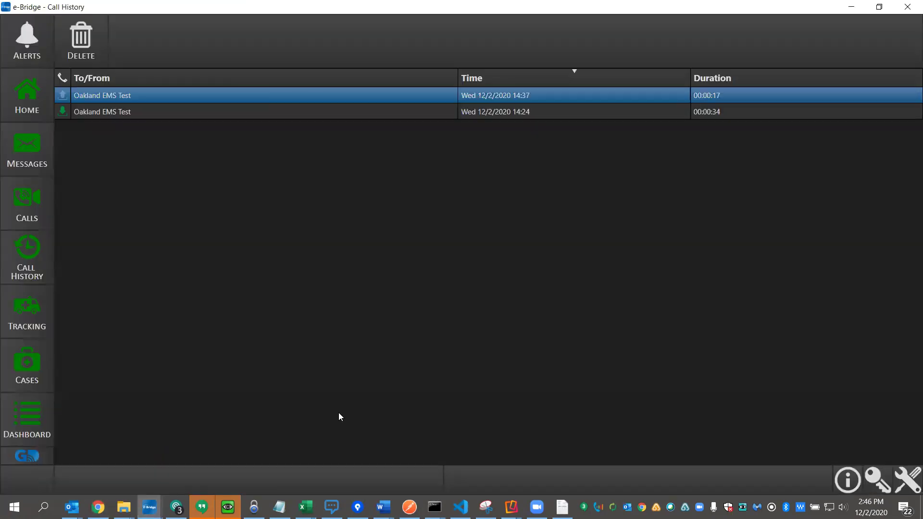